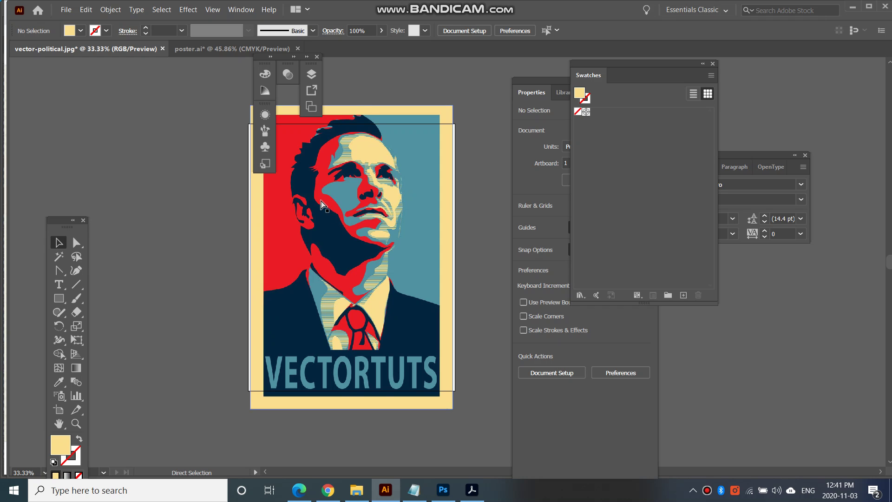
# Step: Zoom in and out on the reference poster to study its details
pyautogui.hotkey('ctrl', '=')
pyautogui.hotkey('ctrl', '=')
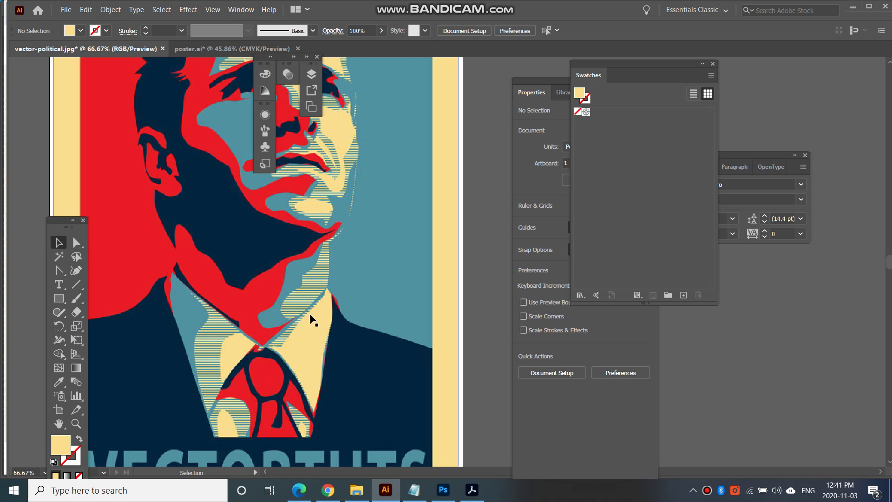
pyautogui.press('a')
pyautogui.hotkey('ctrl', '-')
pyautogui.hotkey('ctrl', '-')
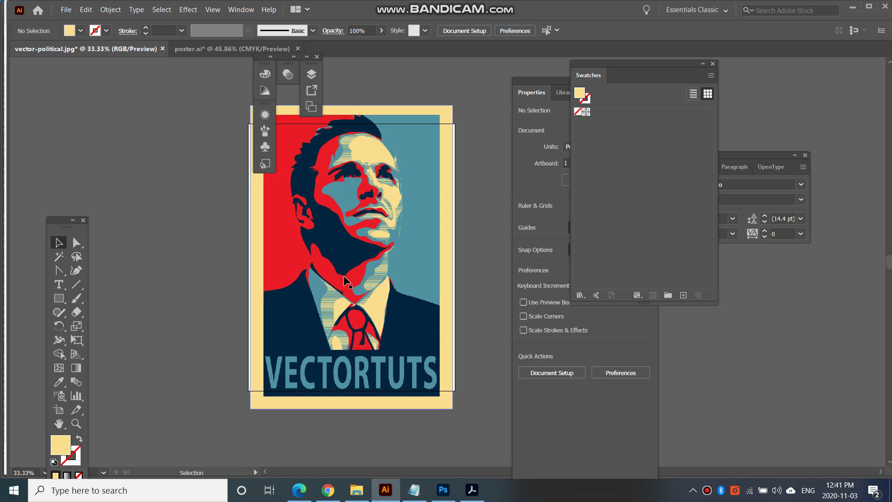
pyautogui.hotkey('ctrl', '+')
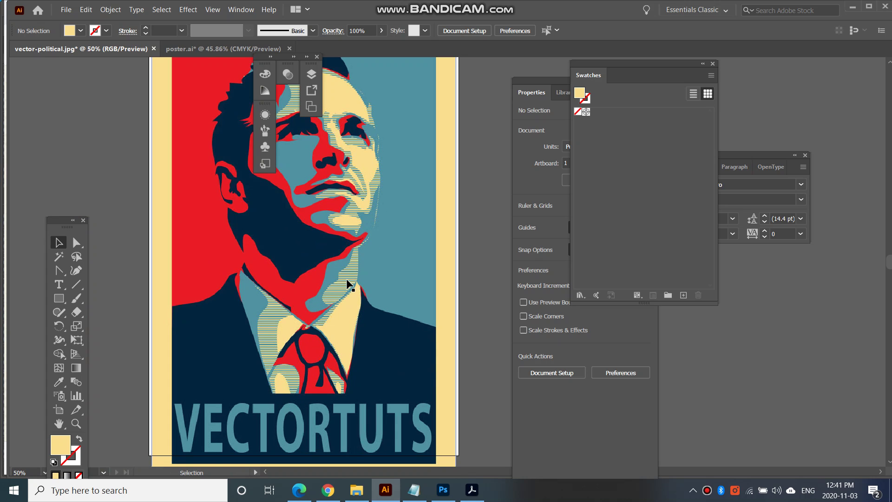
pyautogui.hotkey('ctrl', '-')
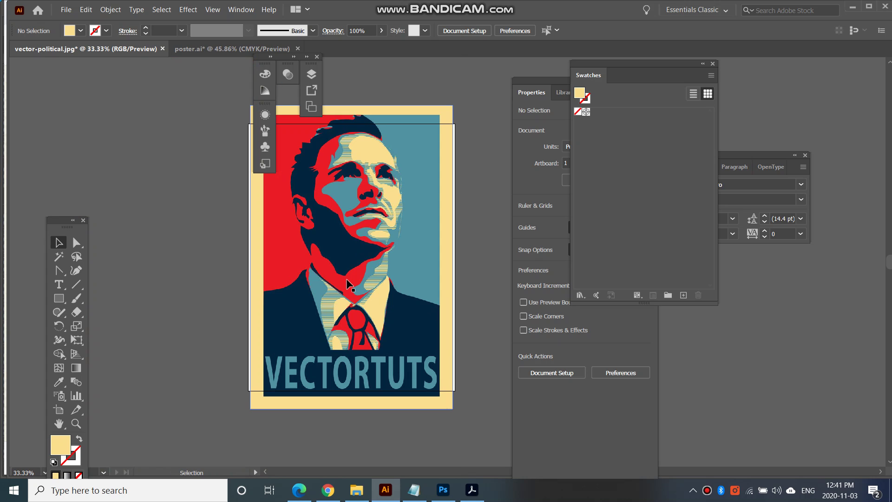
# Step: Create a new 2 x 2 px document with Pixels as the units
pyautogui.click(66, 10)
pyautogui.click(74, 22)
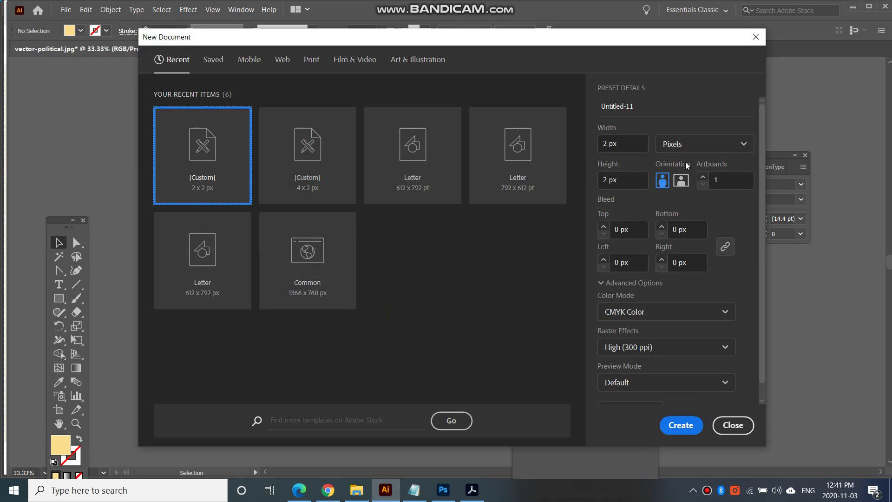
pyautogui.click(693, 144)
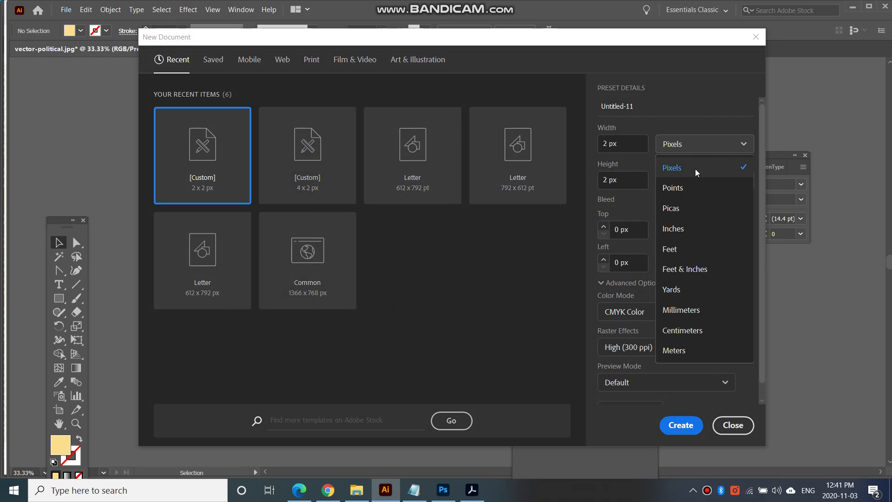
pyautogui.click(691, 166)
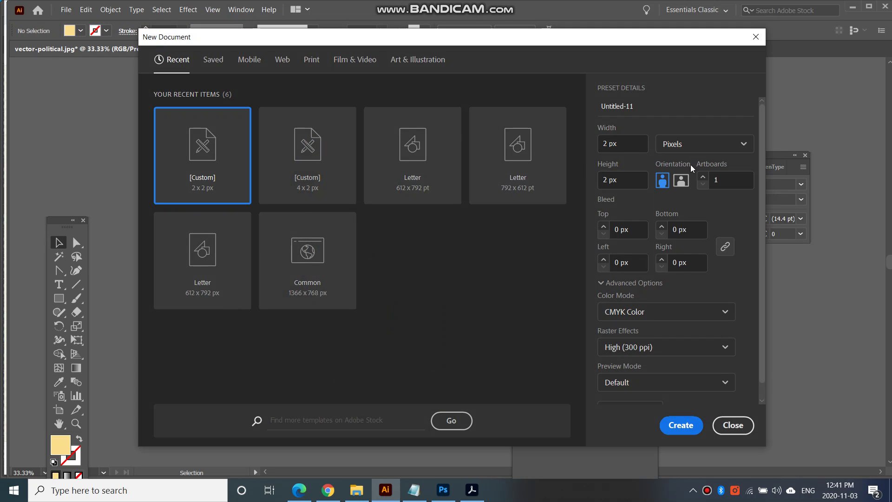
pyautogui.doubleClick(605, 144)
pyautogui.doubleClick(601, 179)
pyautogui.click(692, 420)
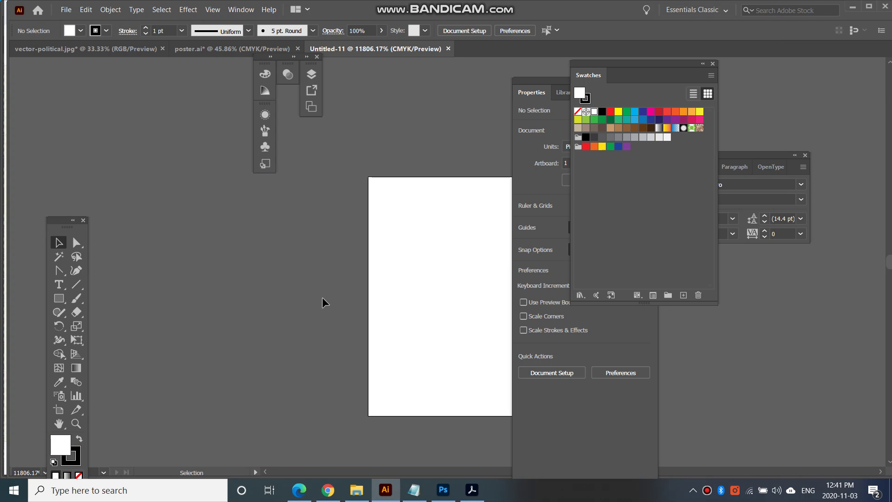
# Step: Draw an exact 2 x 1 px rectangle and set its stroke to None
pyautogui.click(62, 300)
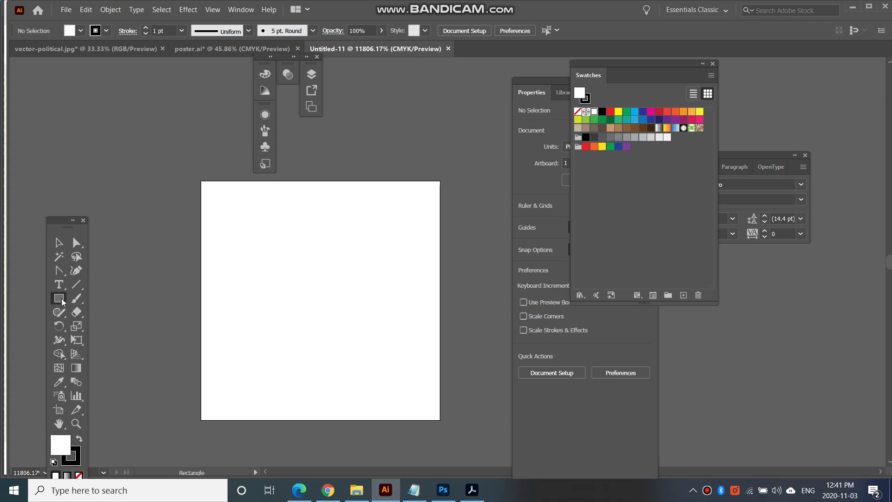
pyautogui.click(214, 210)
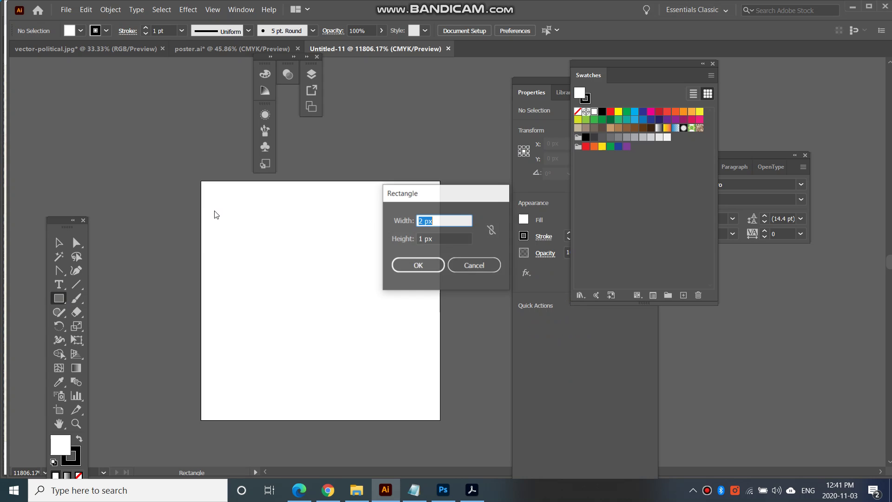
pyautogui.click(423, 221)
pyautogui.doubleClick(423, 221)
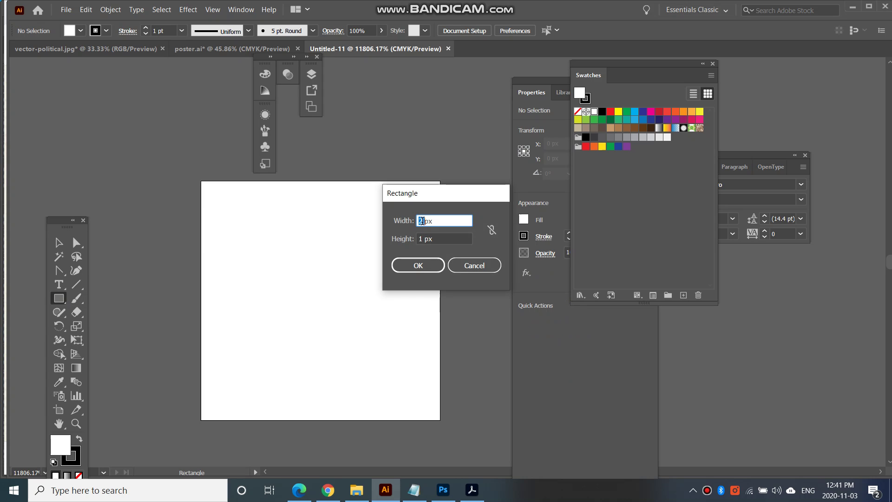
pyautogui.doubleClick(421, 238)
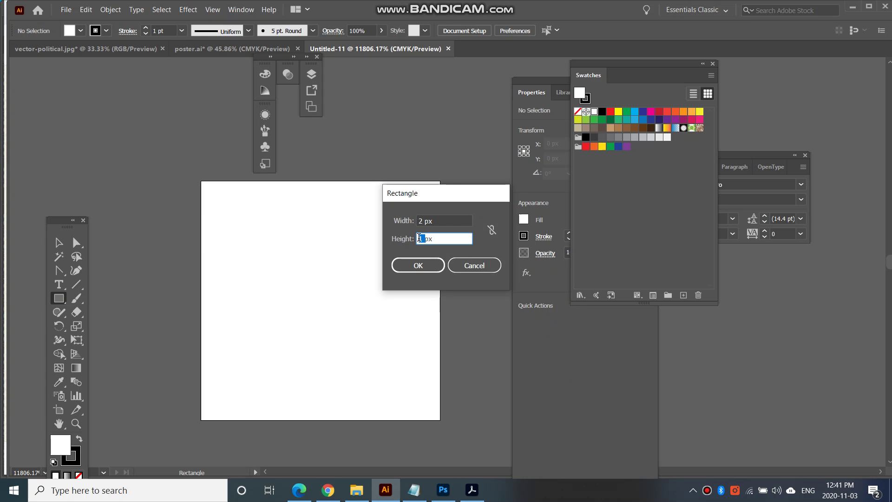
pyautogui.click(419, 267)
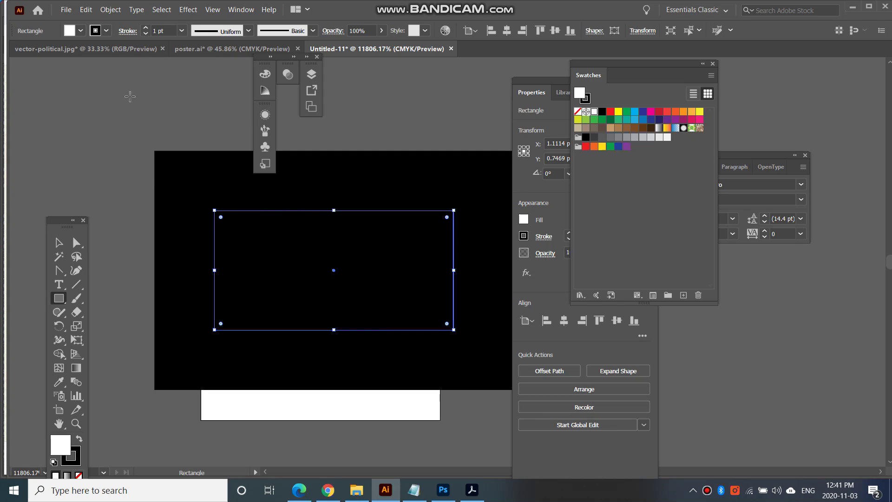
pyautogui.click(106, 32)
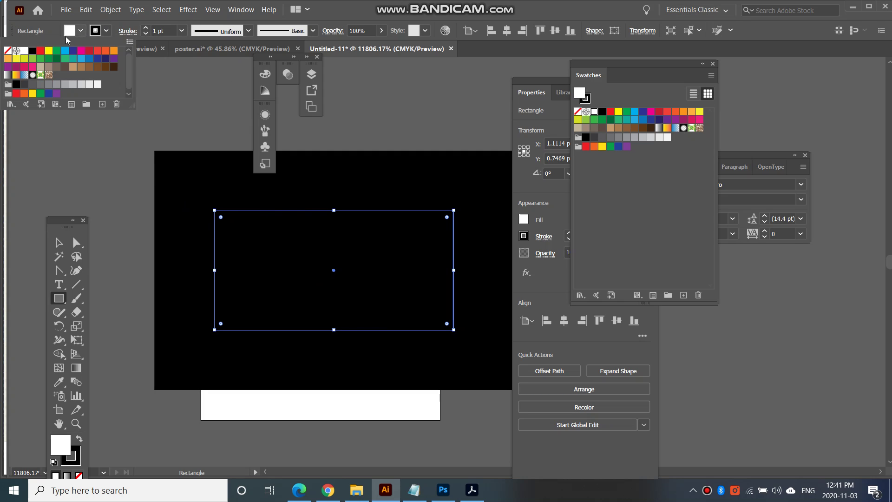
pyautogui.click(9, 50)
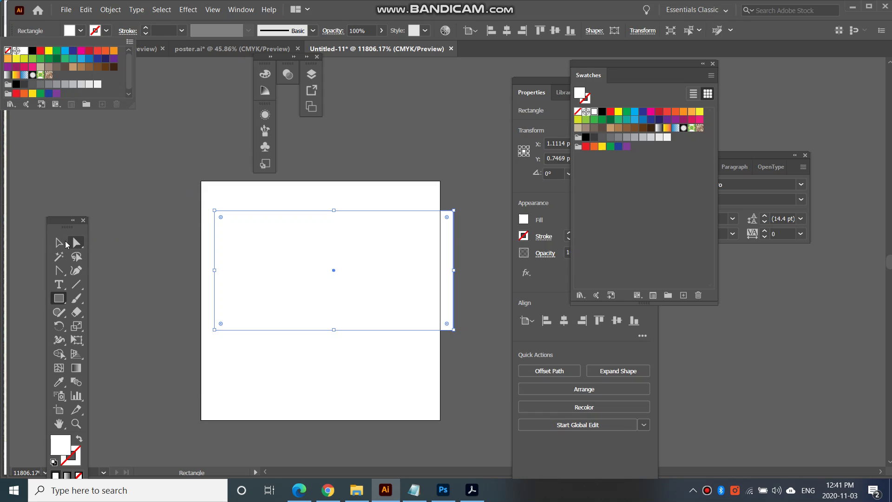
# Step: Move the rectangle onto the top half and copy it down onto the lower half
pyautogui.moveTo(294, 254); pyautogui.dragTo(300, 288)
pyautogui.hotkey('ctrl', 'z')
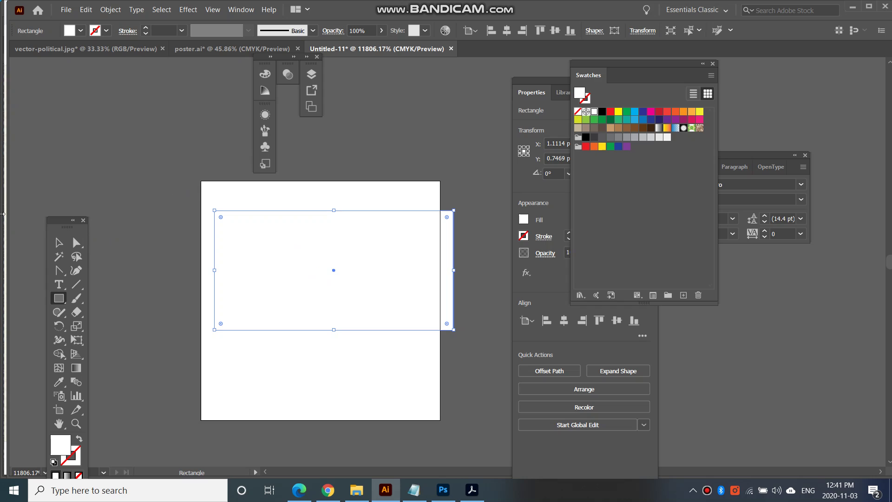
pyautogui.click(58, 242)
pyautogui.moveTo(287, 252); pyautogui.dragTo(283, 231)
pyautogui.moveTo(326, 270); pyautogui.dragTo(329, 391)
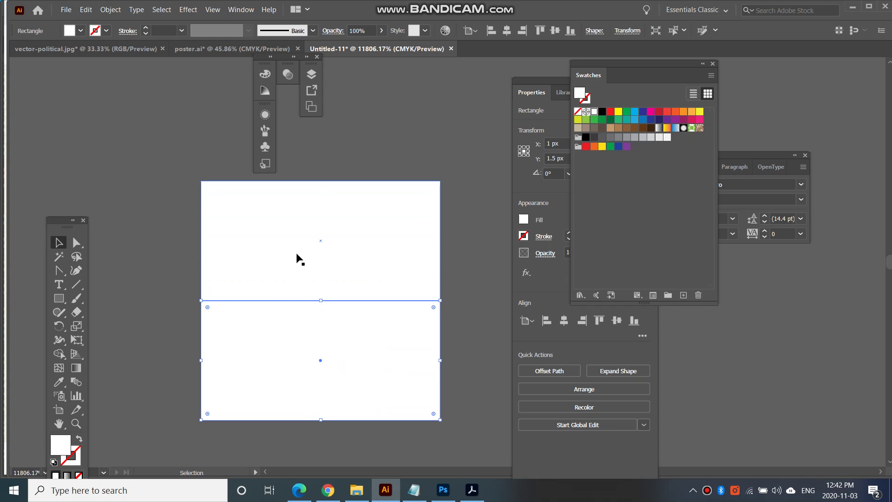
pyautogui.click(297, 260)
pyautogui.moveTo(291, 350); pyautogui.dragTo(274, 278)
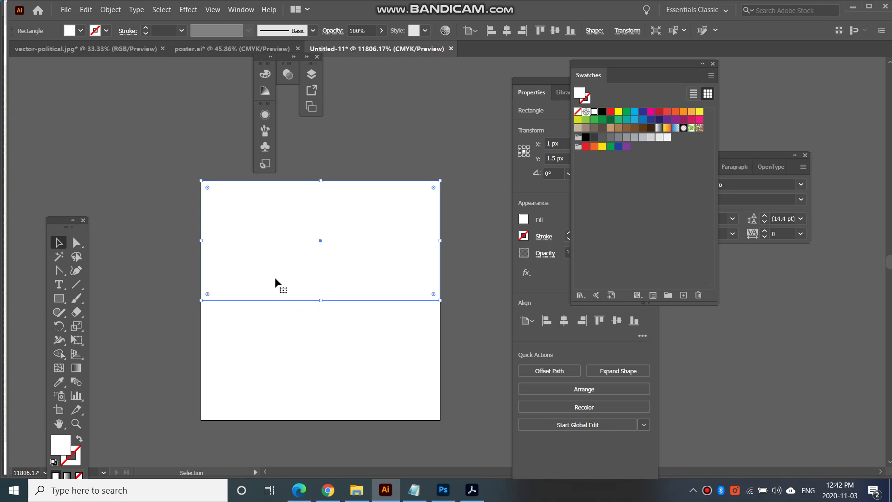
# Step: Eyedrop the teal blue from the poster background in vector-political.jpg and read its hex value
pyautogui.click(108, 53)
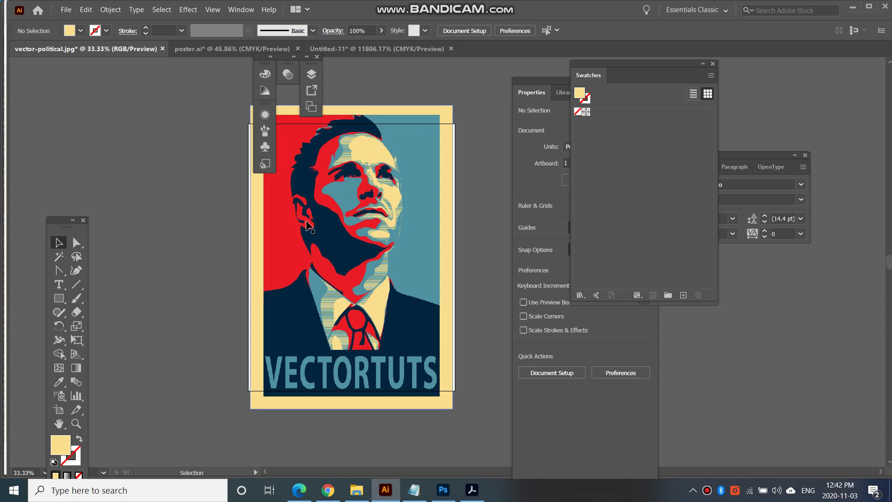
pyautogui.hotkey('ctrl', '=')
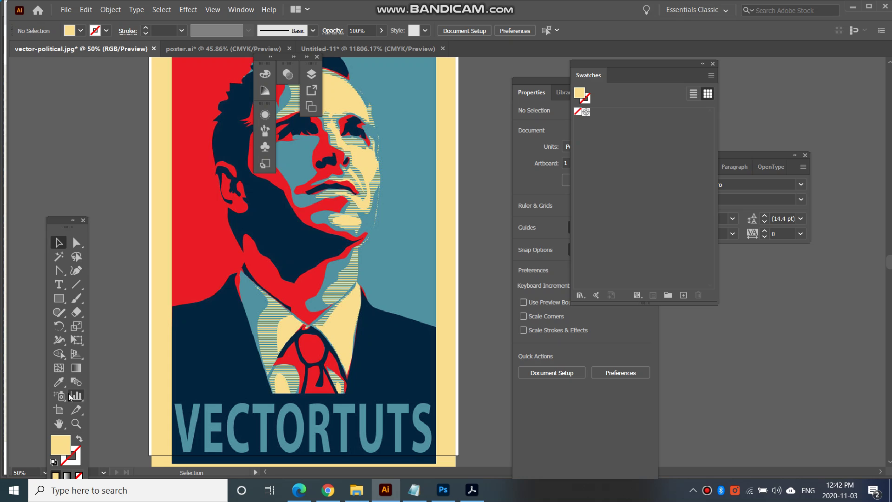
pyautogui.click(59, 380)
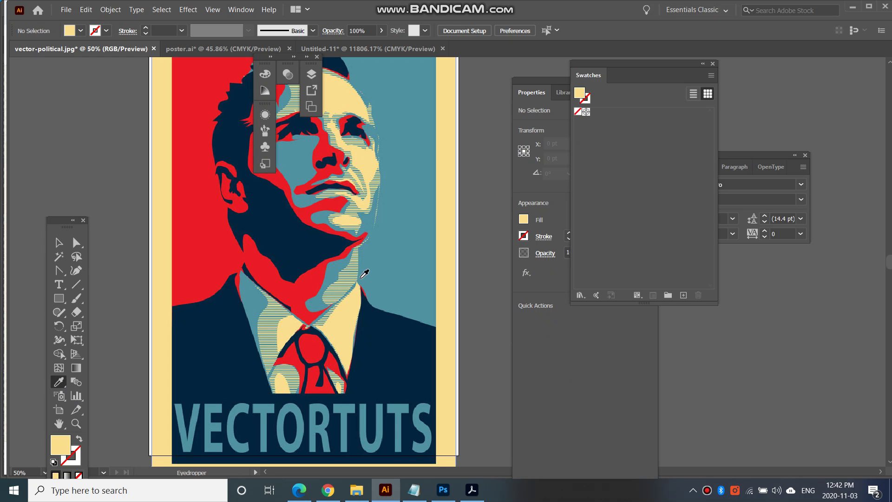
pyautogui.click(375, 269)
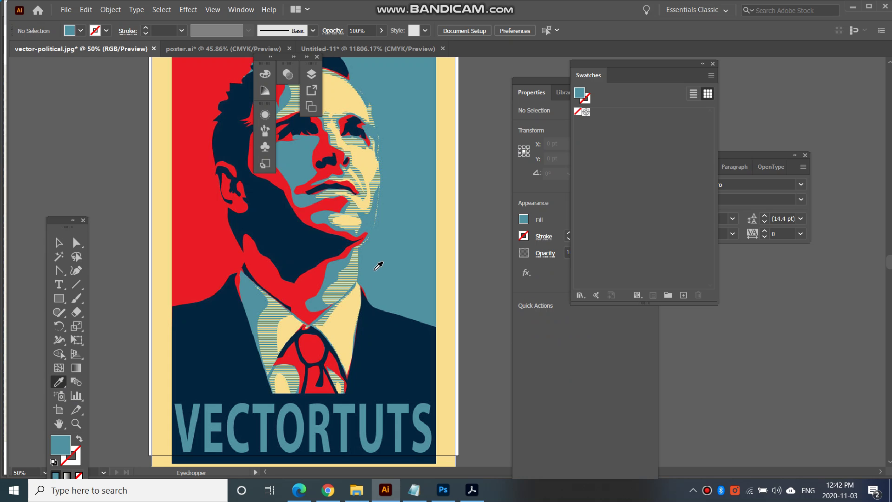
pyautogui.doubleClick(65, 448)
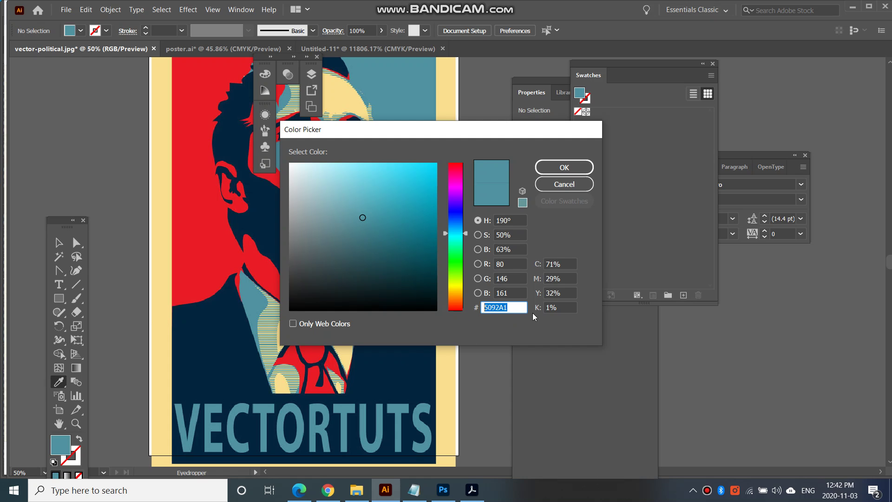
pyautogui.click(578, 166)
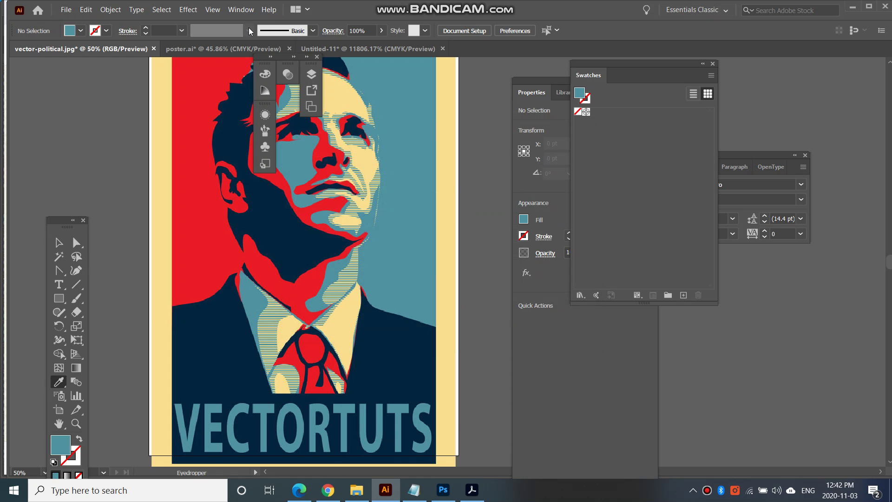
# Step: Give the top rectangle in Untitled-11 the fill colour 5092A1
pyautogui.click(333, 48)
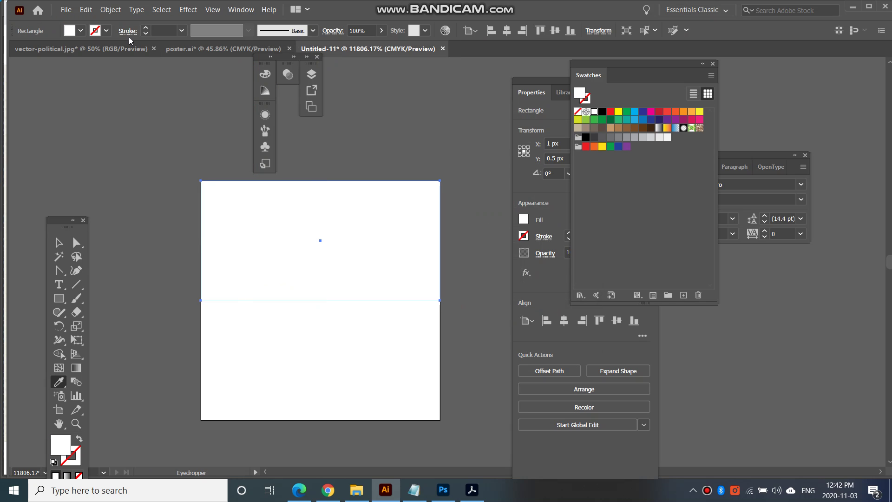
pyautogui.doubleClick(64, 444)
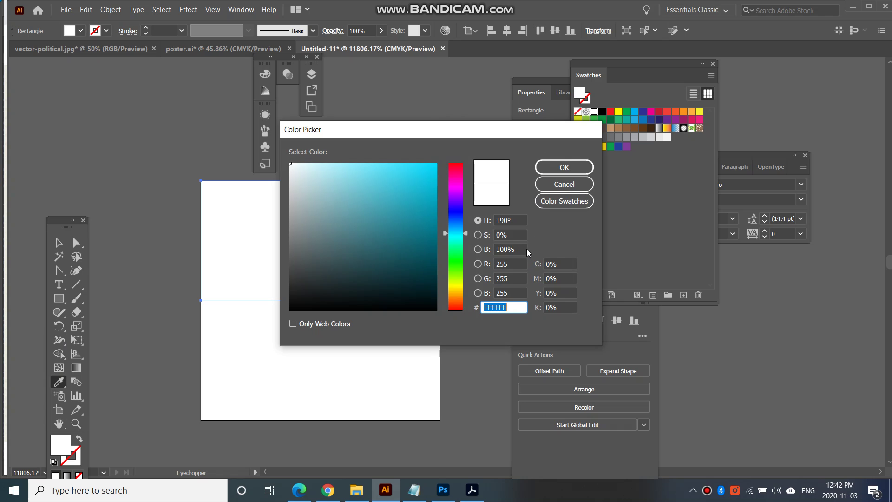
pyautogui.write('5092A1')
pyautogui.moveTo(514, 308); pyautogui.dragTo(466, 307)
pyautogui.click(576, 169)
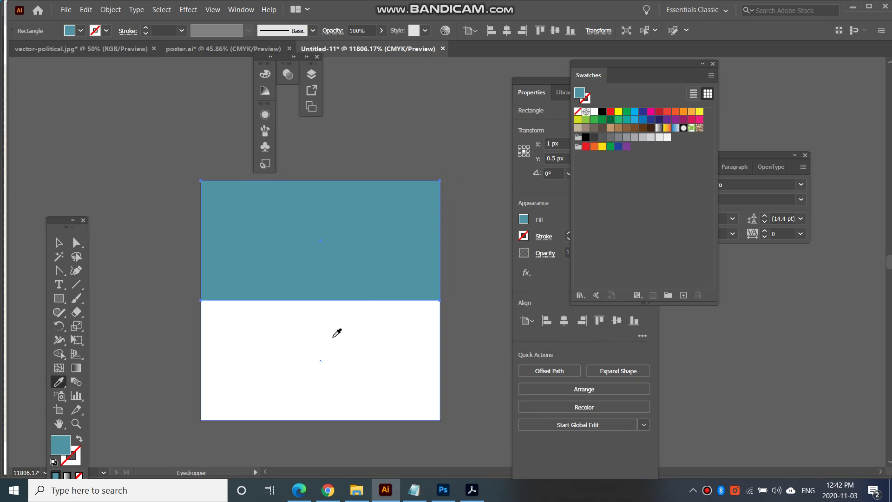
# Step: Eyedrop the poster's cream border colour and check its hex value
pyautogui.click(120, 50)
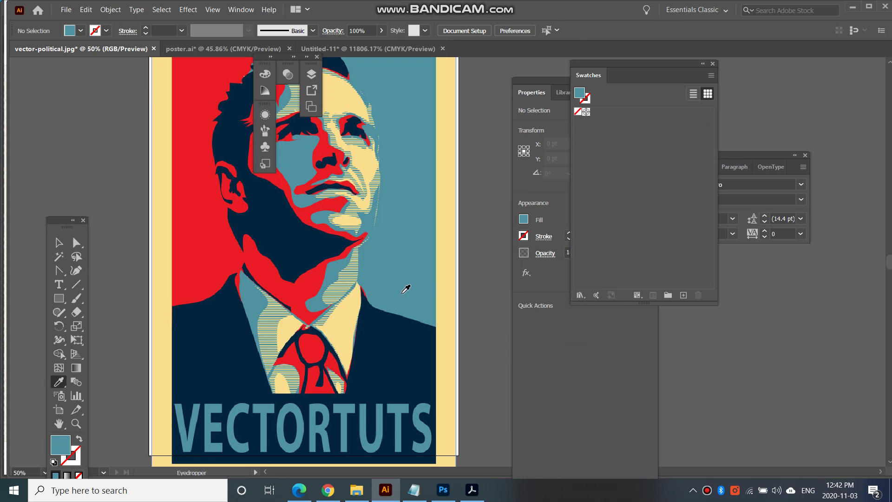
pyautogui.click(452, 262)
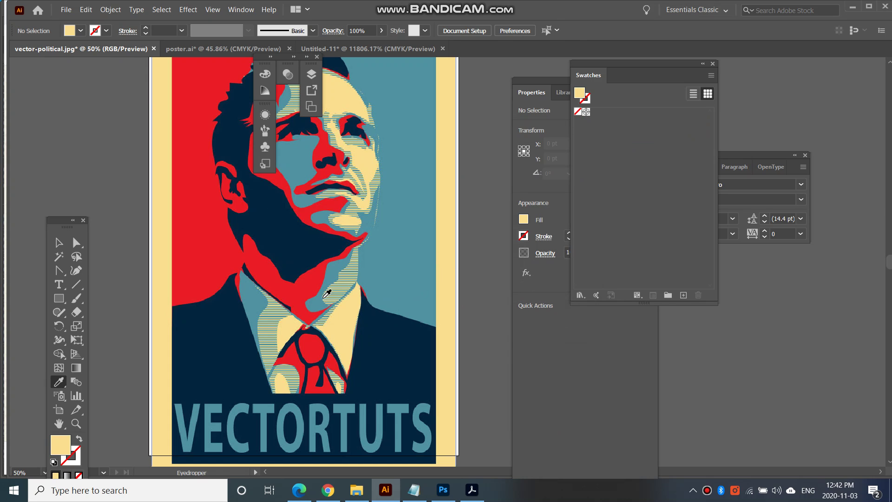
pyautogui.doubleClick(65, 449)
pyautogui.hotkey('ctrl', 'c')
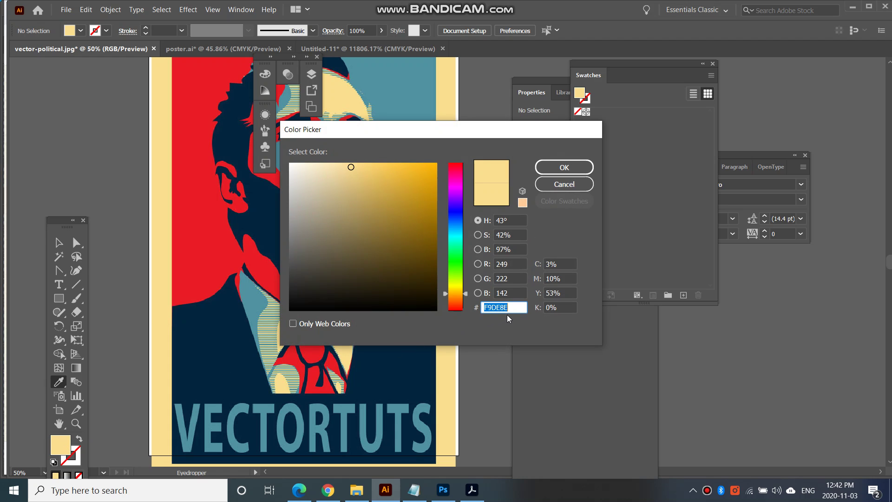
pyautogui.click(582, 186)
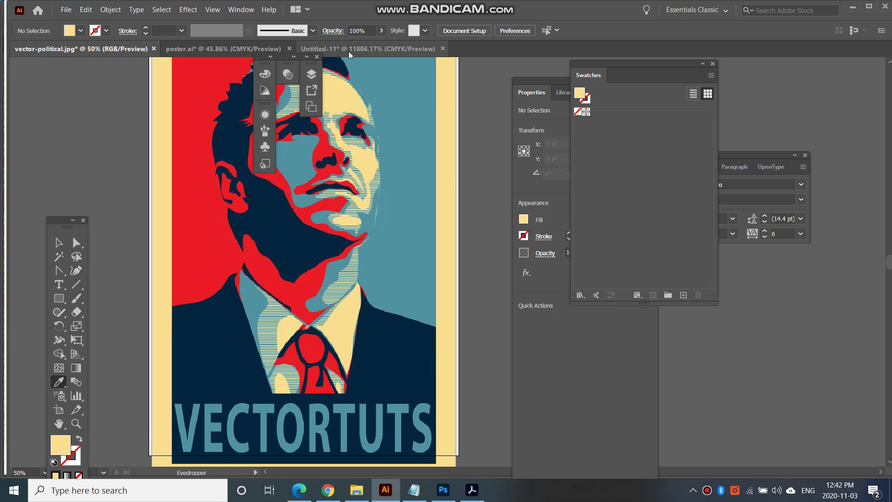
# Step: Fill the lower rectangle in Untitled-11 with F9DE8E, then deselect it
pyautogui.click(349, 49)
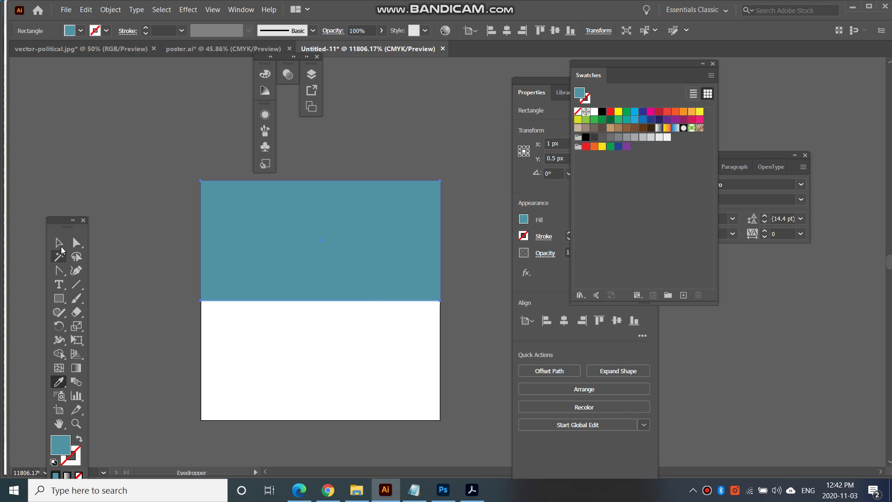
pyautogui.click(59, 242)
pyautogui.click(231, 341)
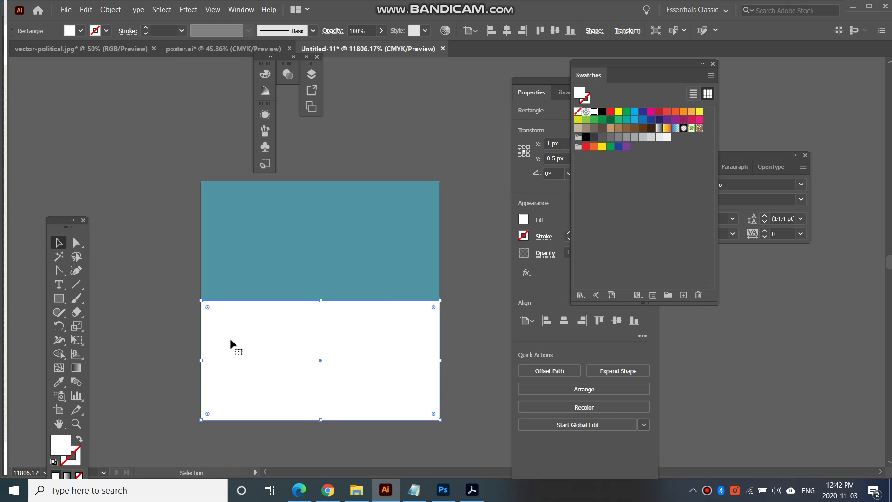
pyautogui.doubleClick(69, 446)
pyautogui.hotkey('ctrl', 'v')
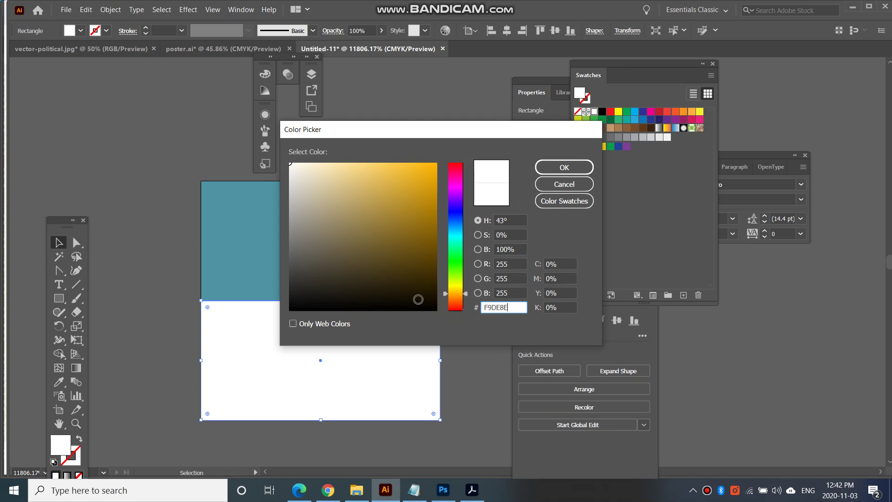
pyautogui.click(564, 168)
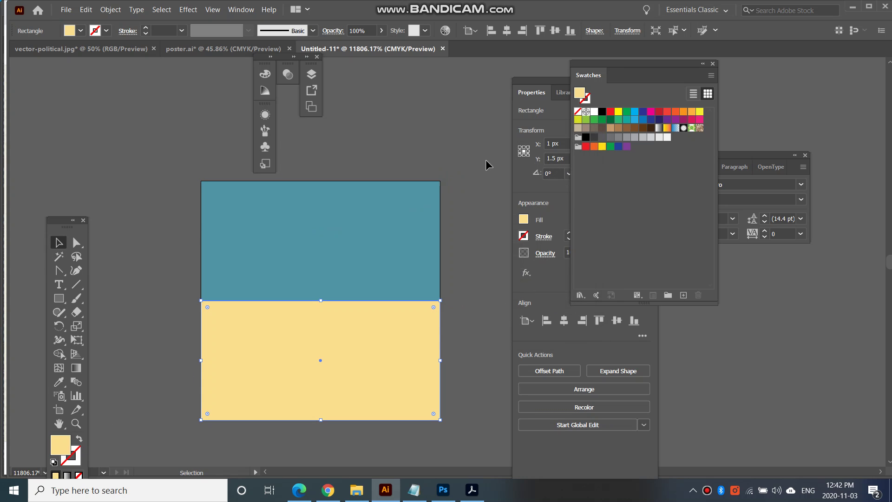
pyautogui.click(460, 143)
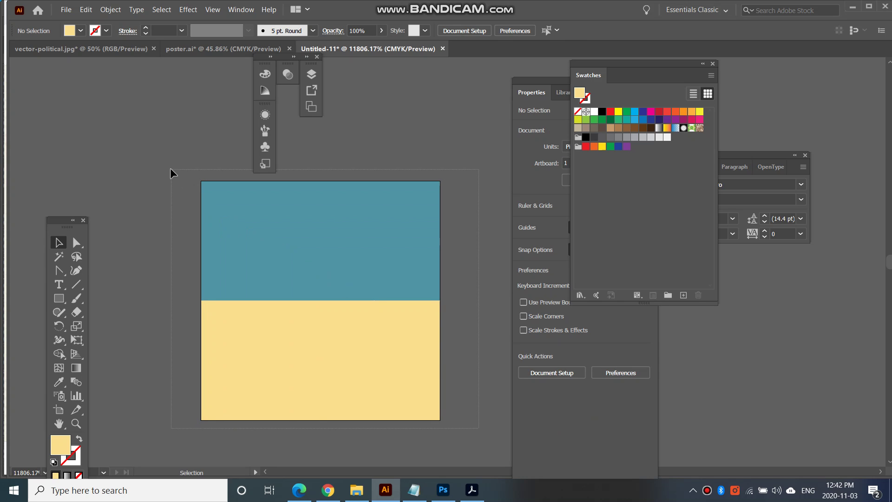
# Step: Select both rectangles and drag them into Swatches to form a teal-and-cream colour group
pyautogui.hotkey('ctrl', 'a')
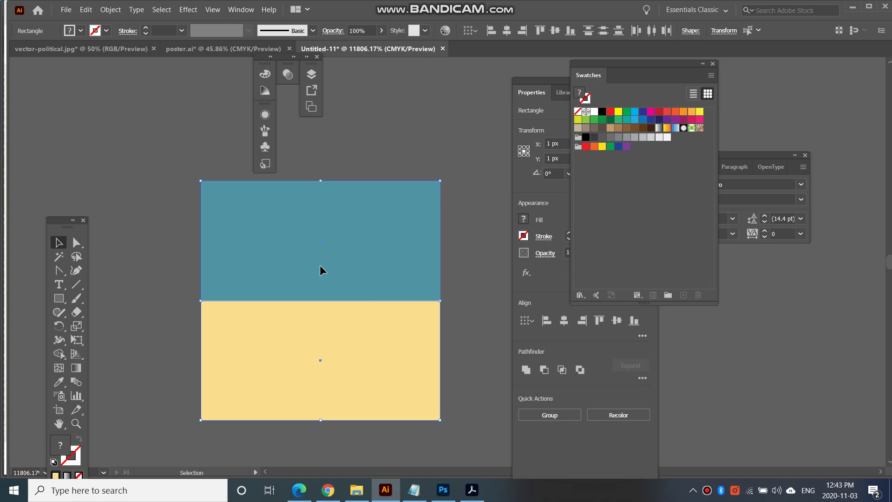
pyautogui.moveTo(320, 266); pyautogui.dragTo(612, 237)
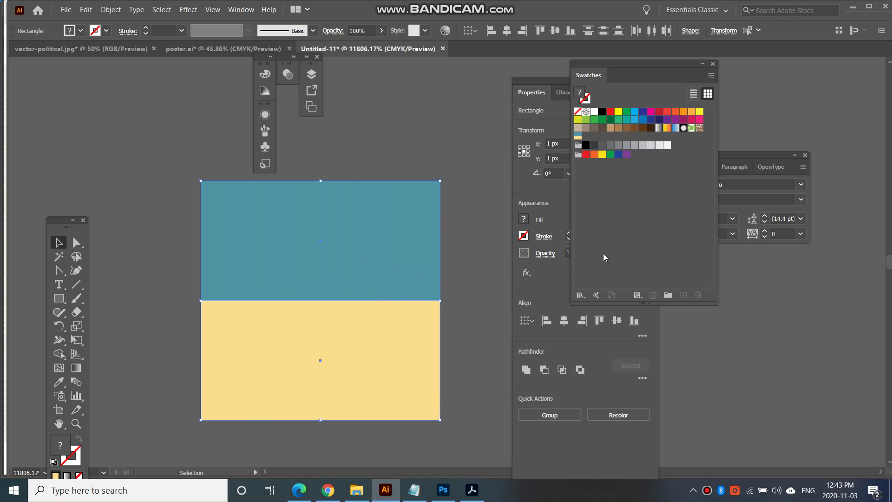
pyautogui.click(579, 137)
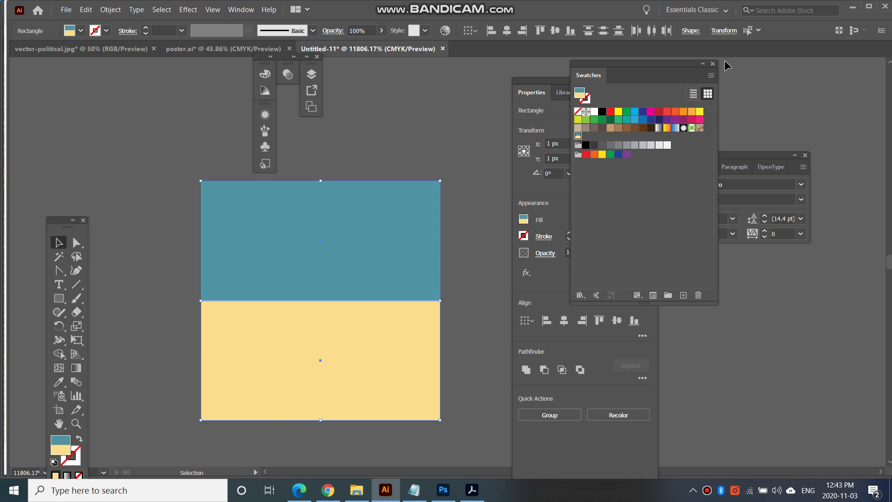
pyautogui.click(240, 10)
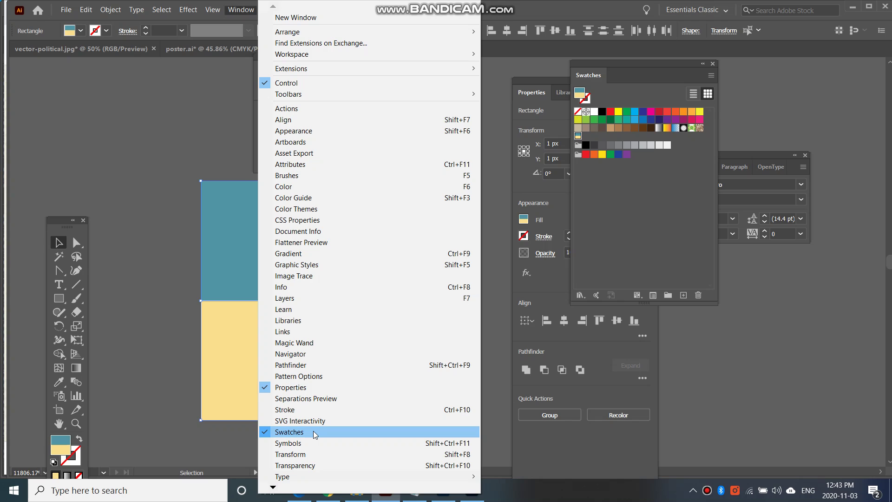
pyautogui.click(514, 246)
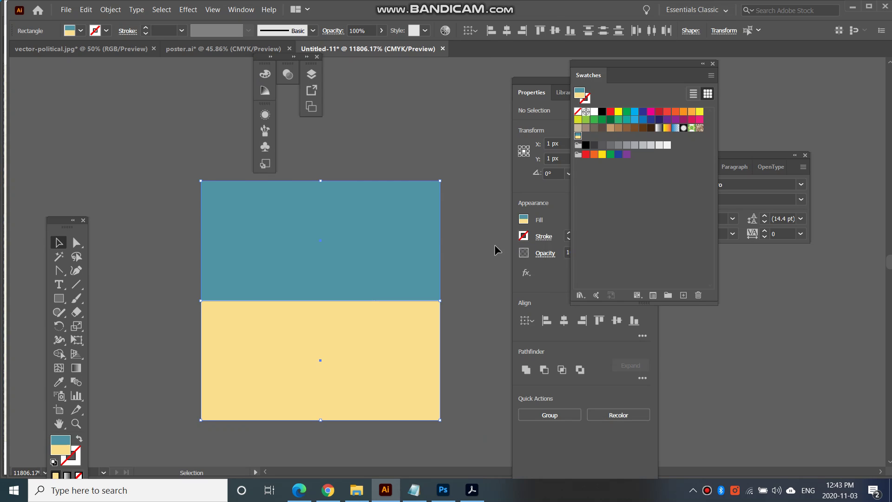
pyautogui.click(494, 244)
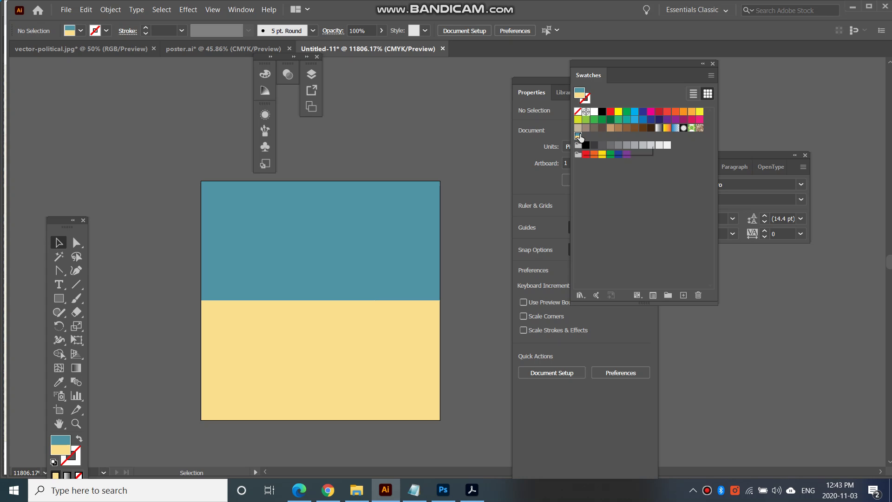
# Step: Save the swatches as an AI swatch library named 'blueyellow' in Desktop > asgn7
pyautogui.click(711, 76)
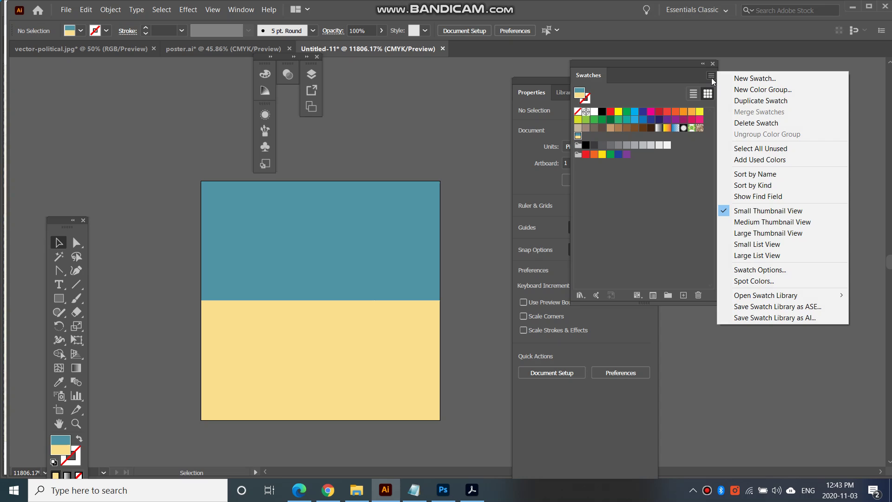
pyautogui.click(790, 317)
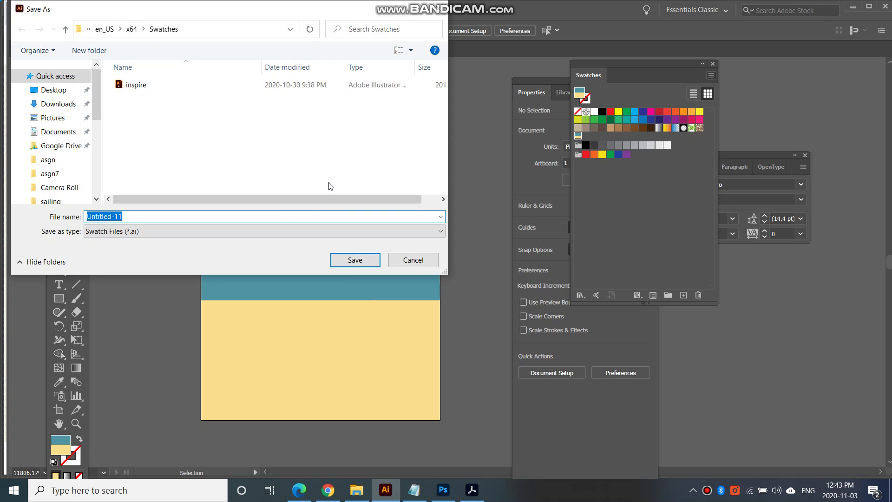
pyautogui.write('blueyellow')
pyautogui.click(54, 90)
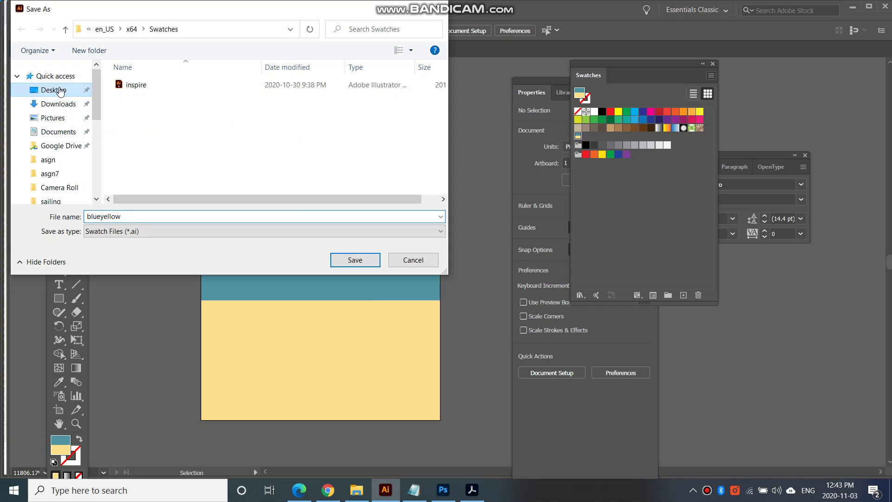
pyautogui.doubleClick(163, 110)
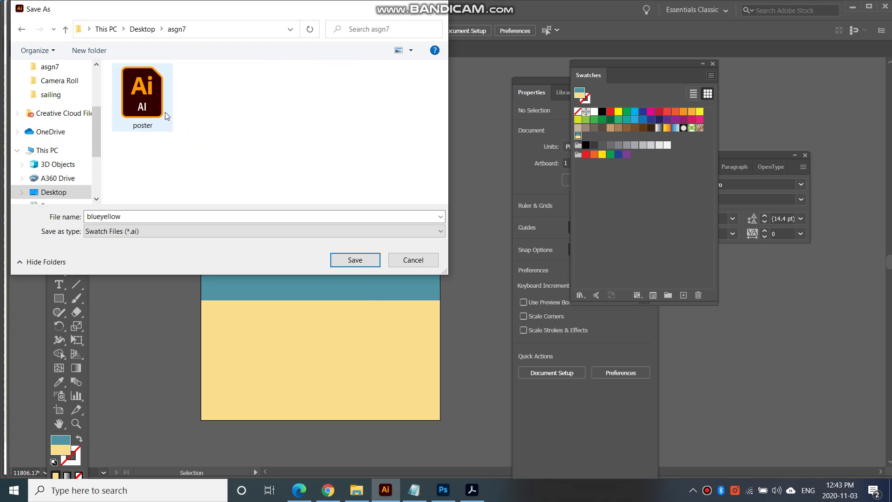
pyautogui.click(354, 261)
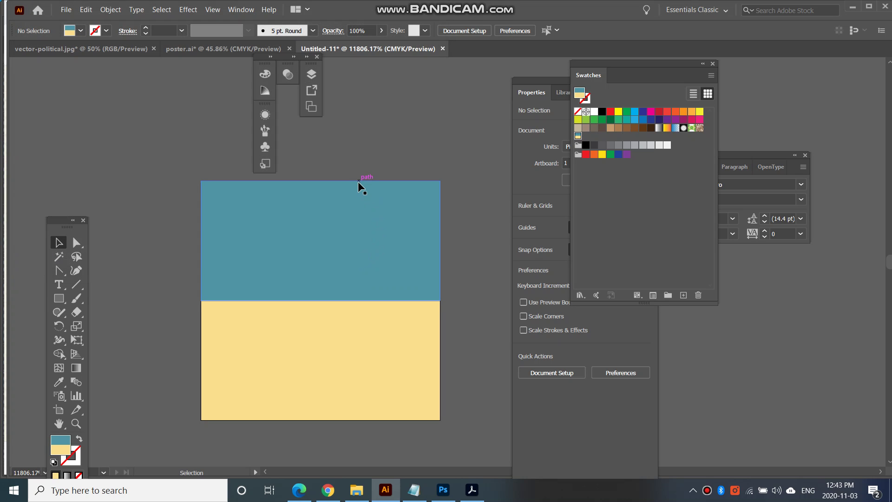
# Step: Create a new Letter 612 x 792 px document and close poster.ai without saving
pyautogui.click(222, 49)
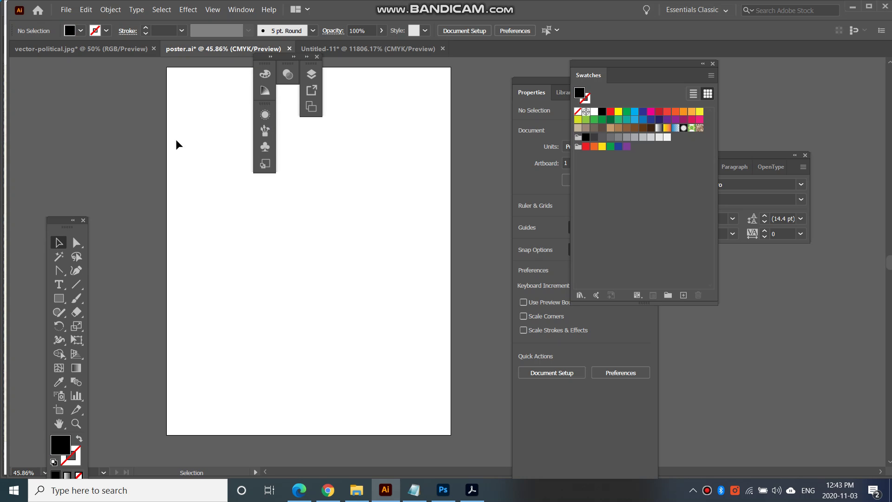
pyautogui.click(66, 10)
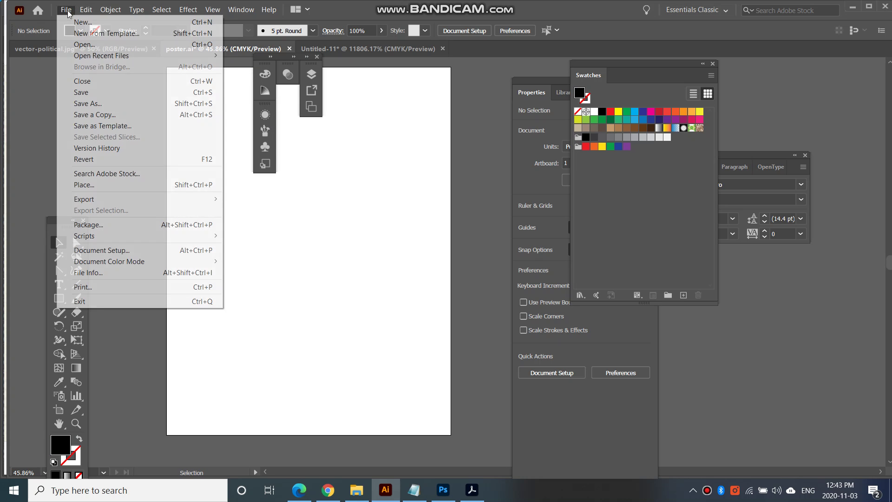
pyautogui.click(77, 16)
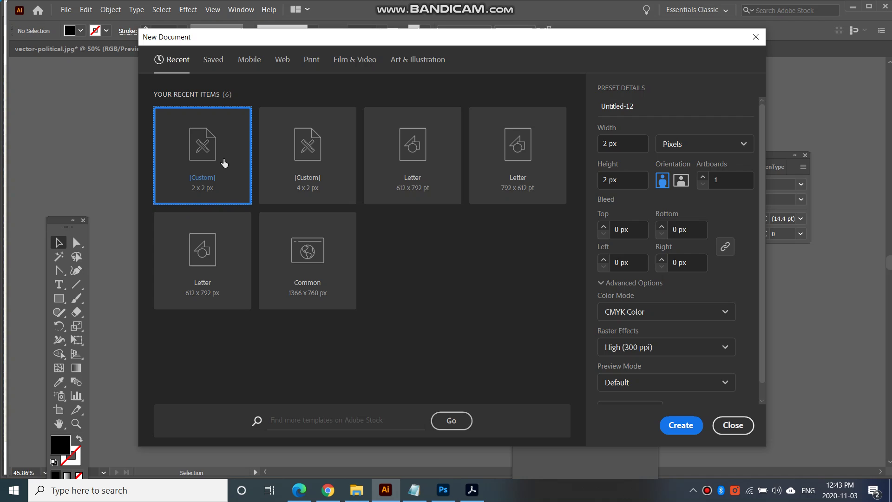
pyautogui.click(230, 272)
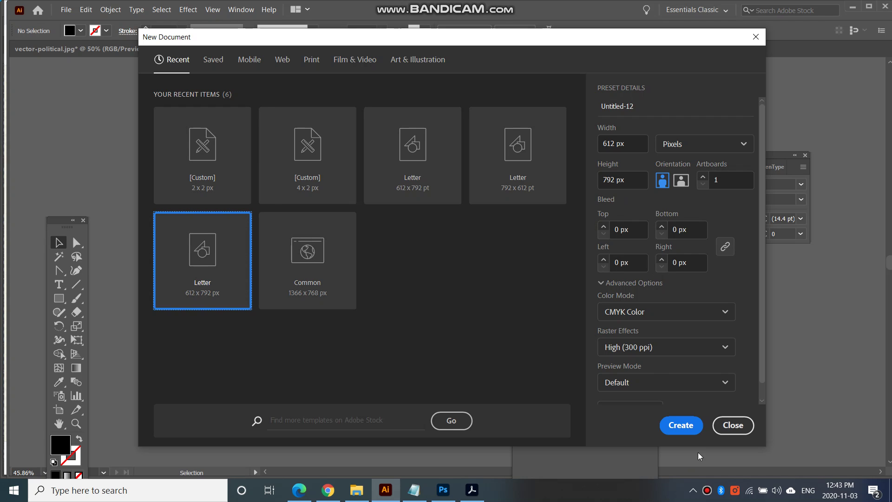
pyautogui.click(682, 425)
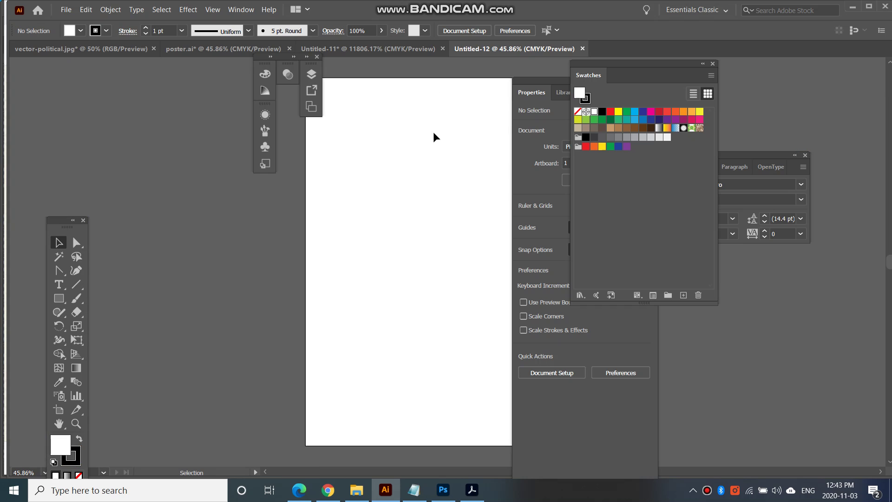
pyautogui.click(288, 48)
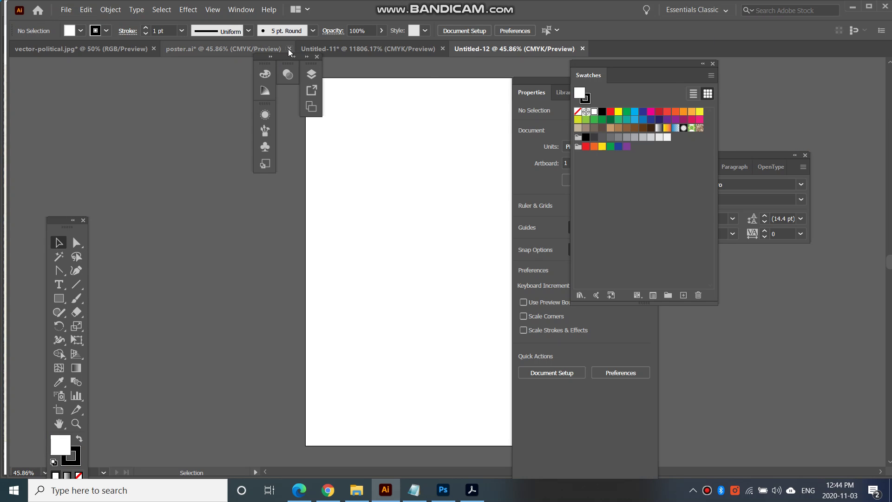
pyautogui.click(510, 259)
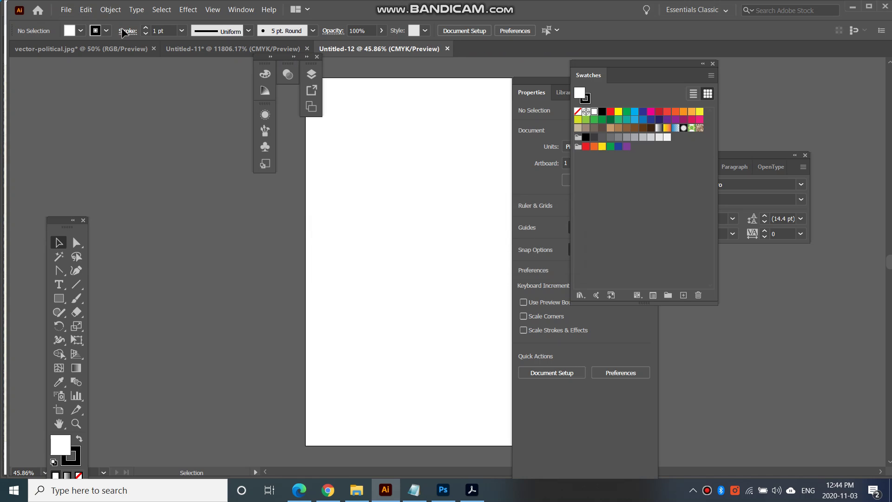
# Step: Save the new document as yinposter.ai with the default Illustrator options
pyautogui.click(66, 9)
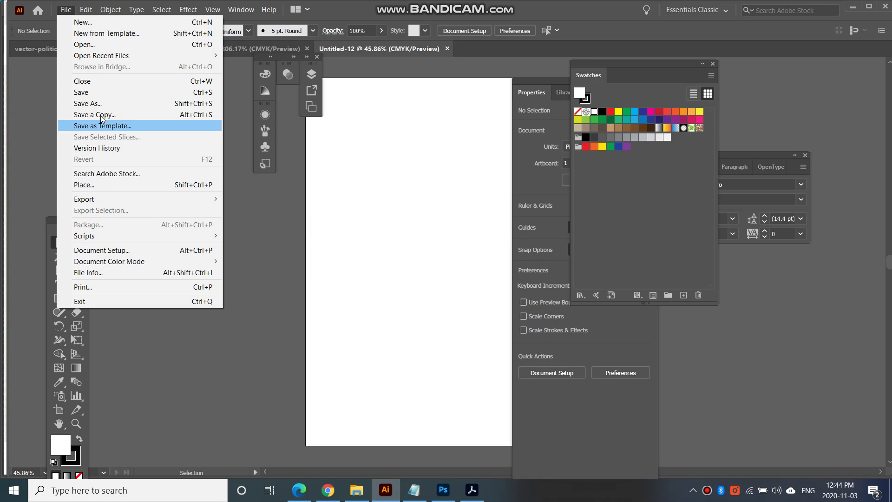
pyautogui.click(97, 92)
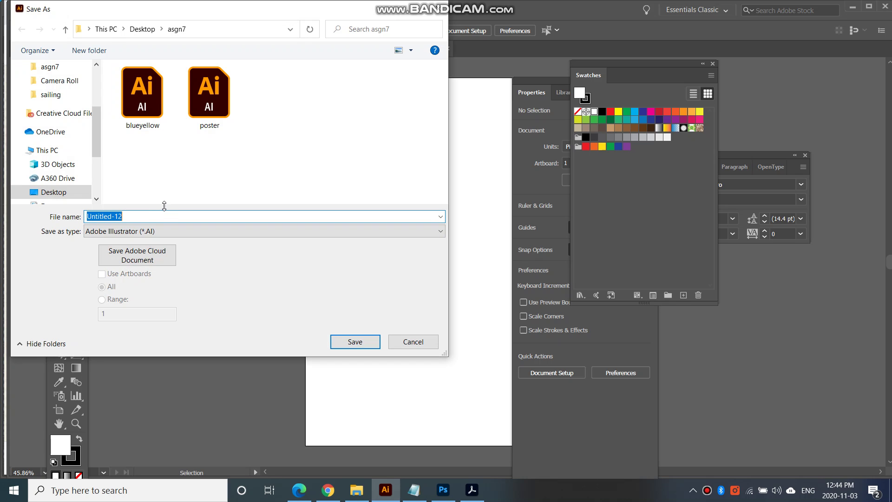
pyautogui.write('yin')
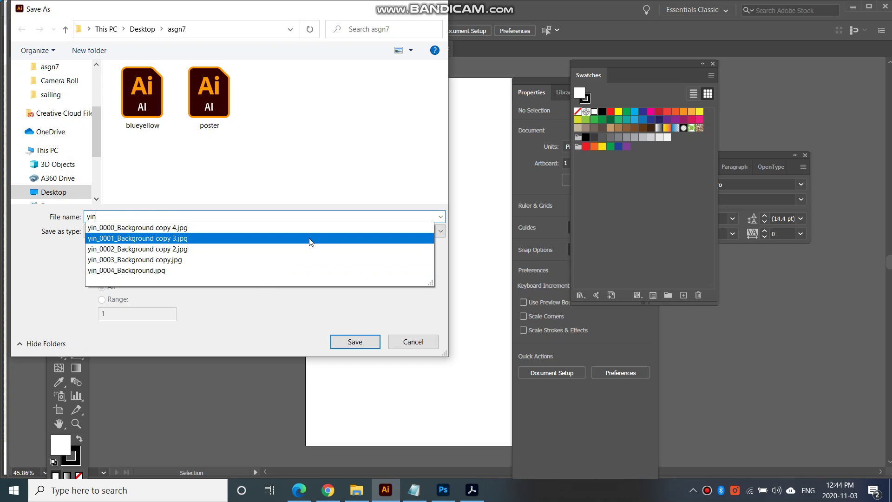
pyautogui.write('poster')
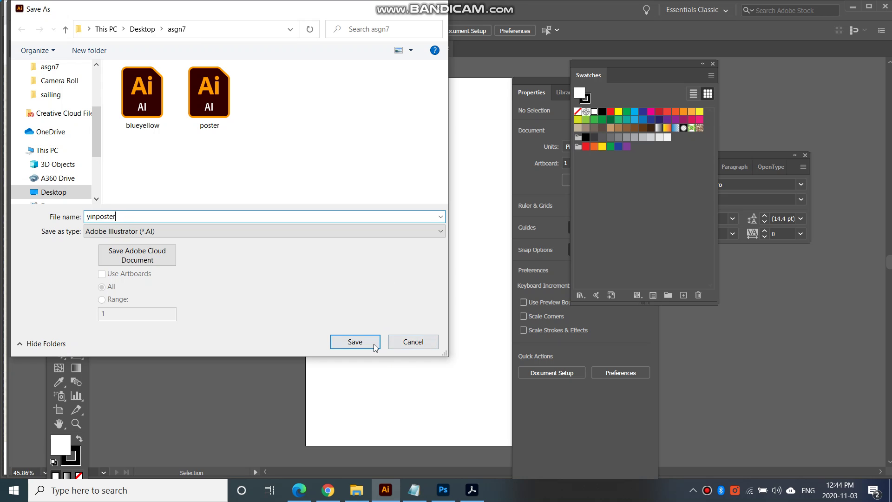
pyautogui.click(355, 342)
pyautogui.click(492, 403)
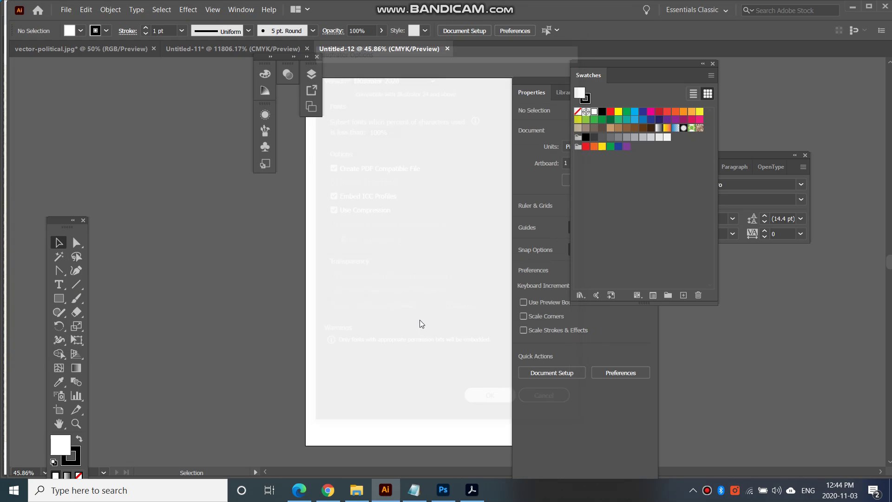
pyautogui.moveTo(408, 303); pyautogui.dragTo(283, 310)
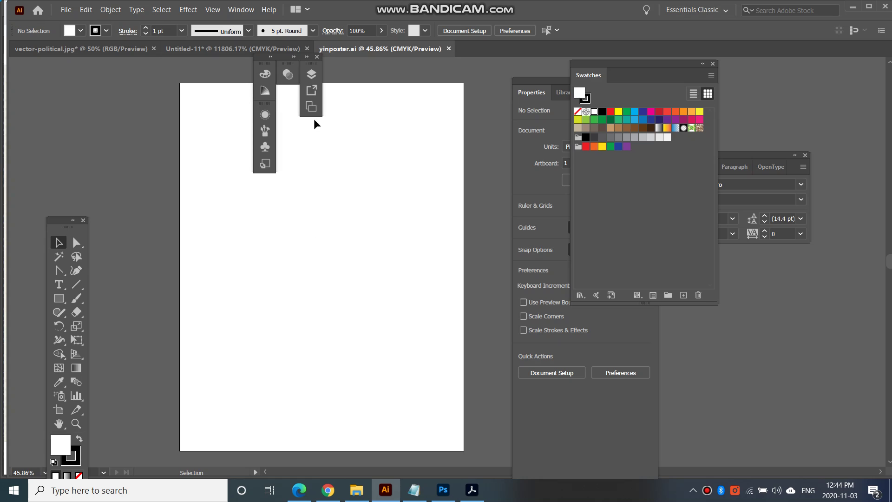
# Step: From the Swatches panel menu, choose Open Swatch Library > Other Library
pyautogui.click(317, 57)
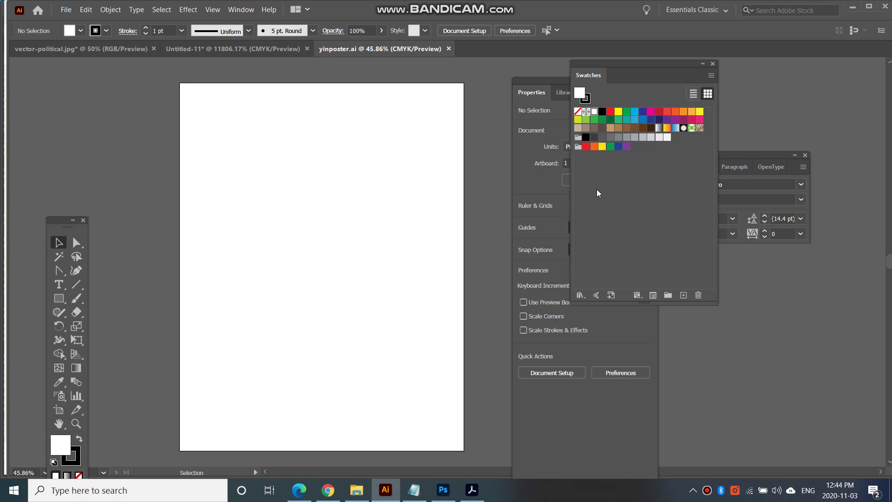
pyautogui.click(710, 77)
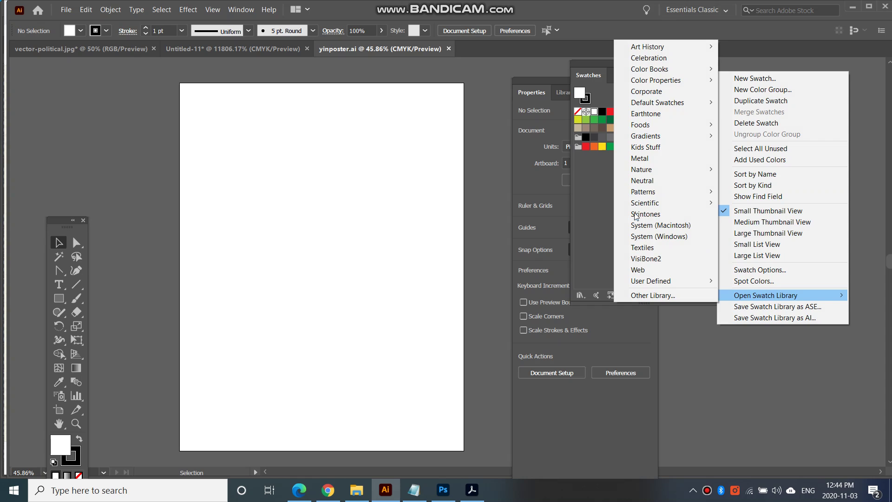
pyautogui.click(589, 194)
pyautogui.click(709, 76)
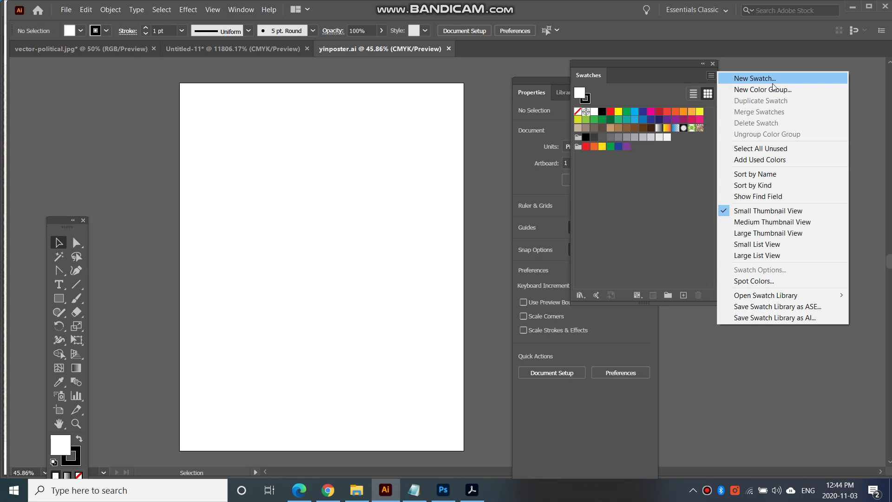
pyautogui.moveTo(794, 298)
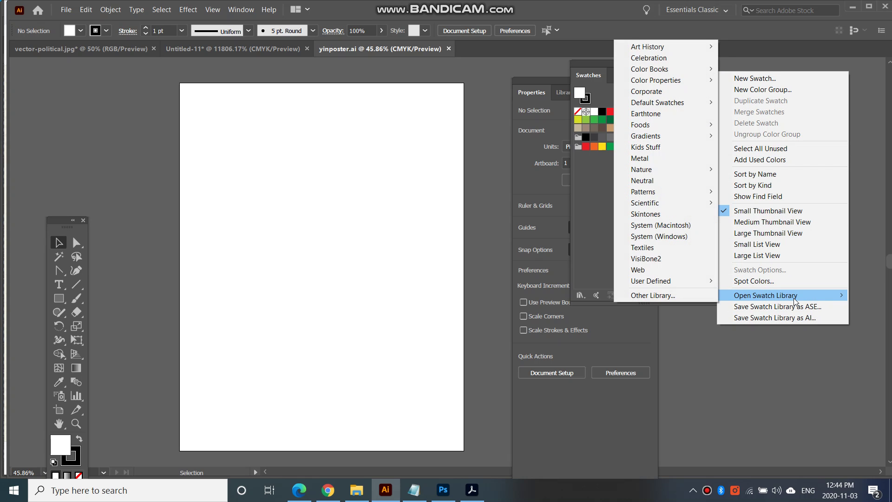
pyautogui.click(701, 291)
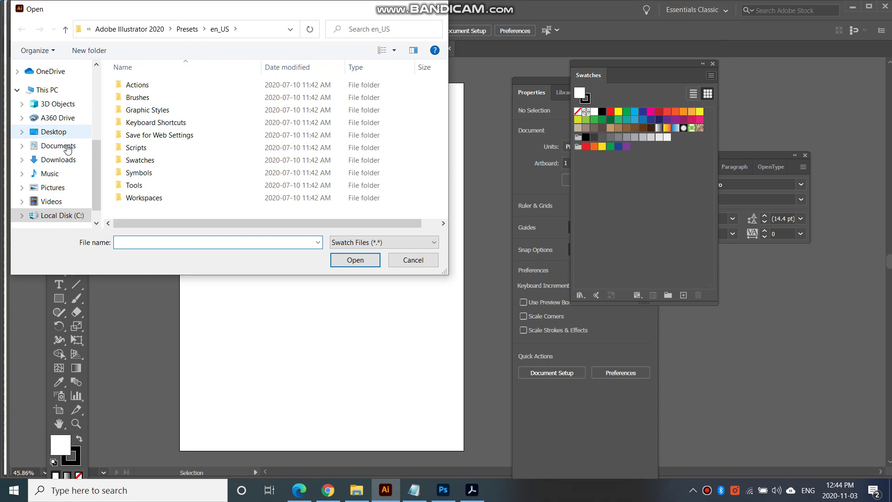
# Step: Browse to Desktop\asgn7 and open the blueyellow swatch library
pyautogui.click(61, 146)
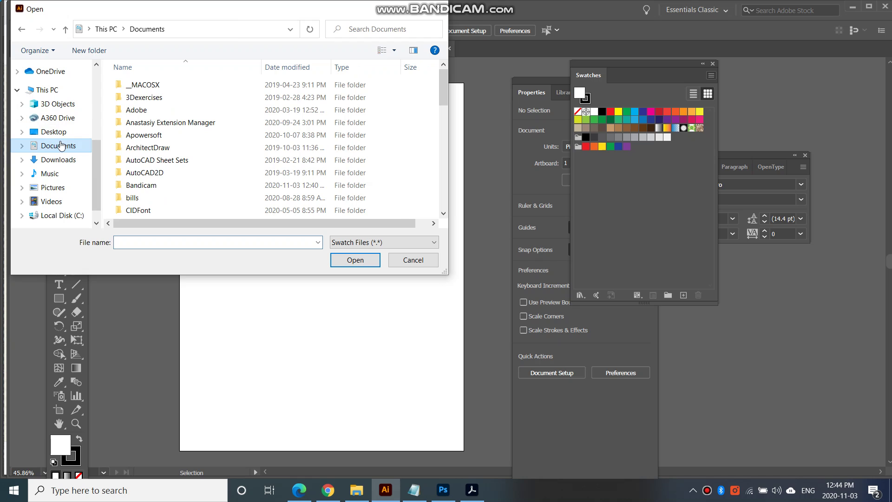
pyautogui.click(53, 132)
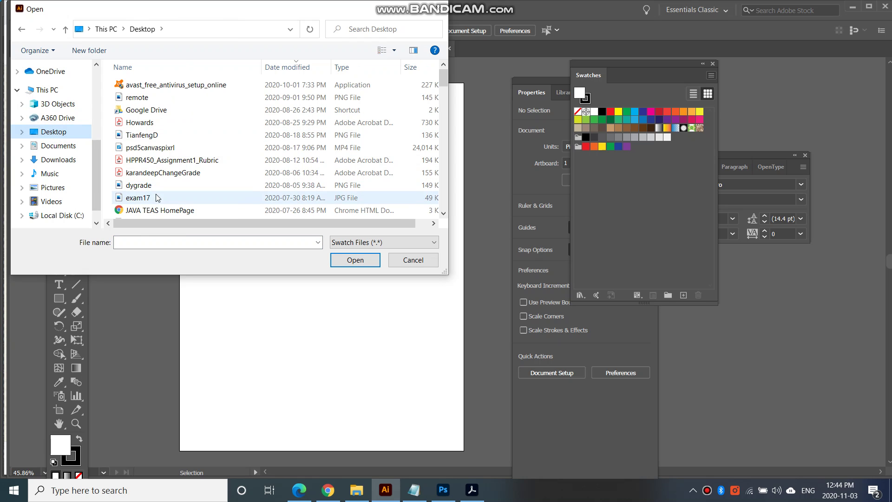
pyautogui.scroll(-3, 142, 208)
pyautogui.scroll(3, 142, 208)
pyautogui.scroll(-9, 140, 200)
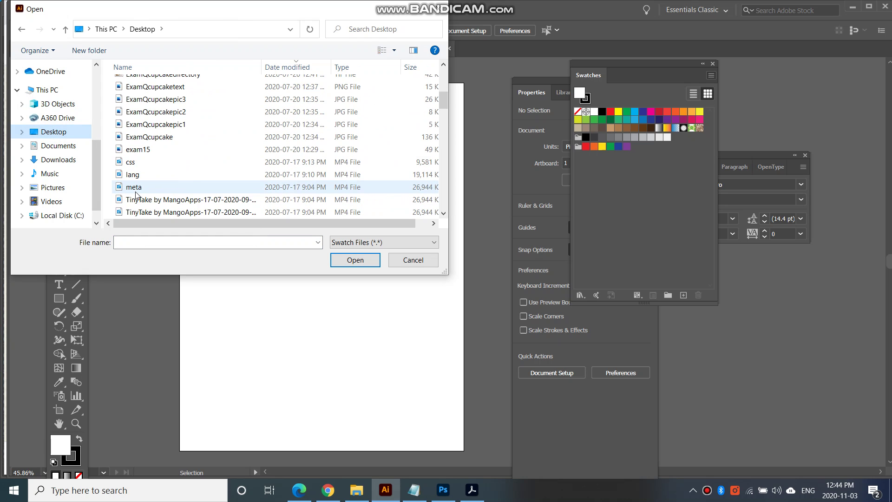
pyautogui.scroll(-15, 136, 195)
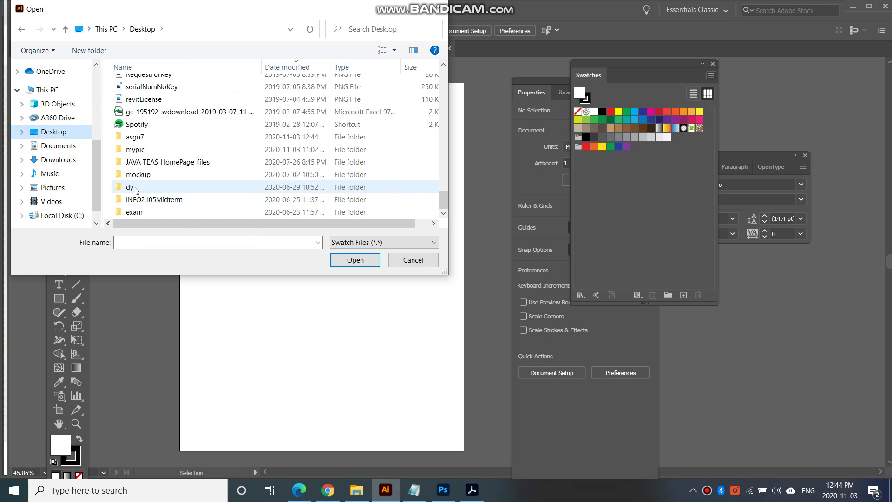
pyautogui.doubleClick(135, 136)
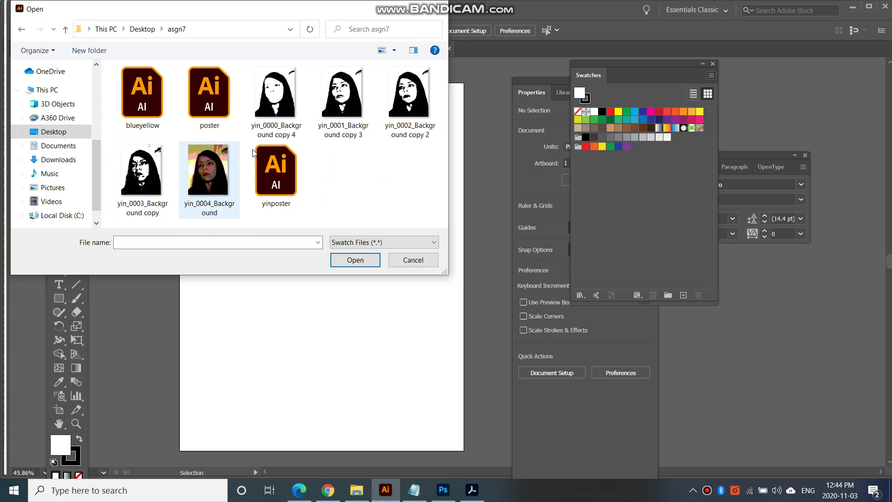
pyautogui.click(166, 88)
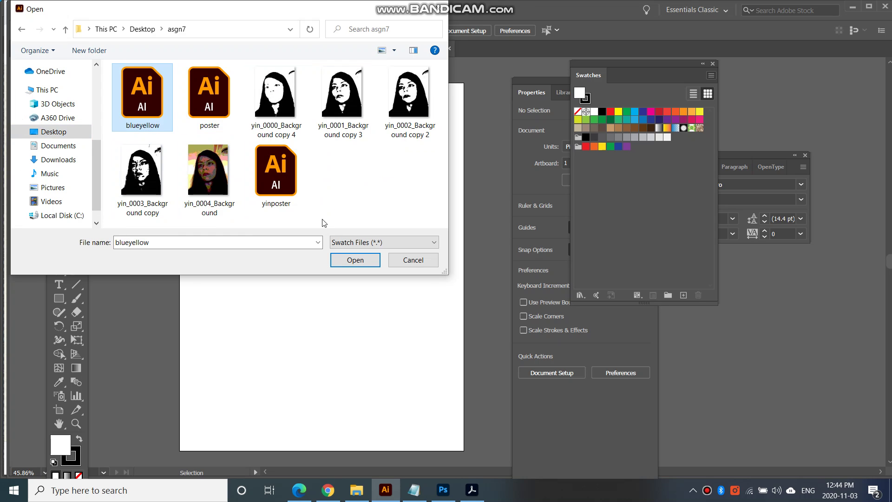
pyautogui.click(359, 263)
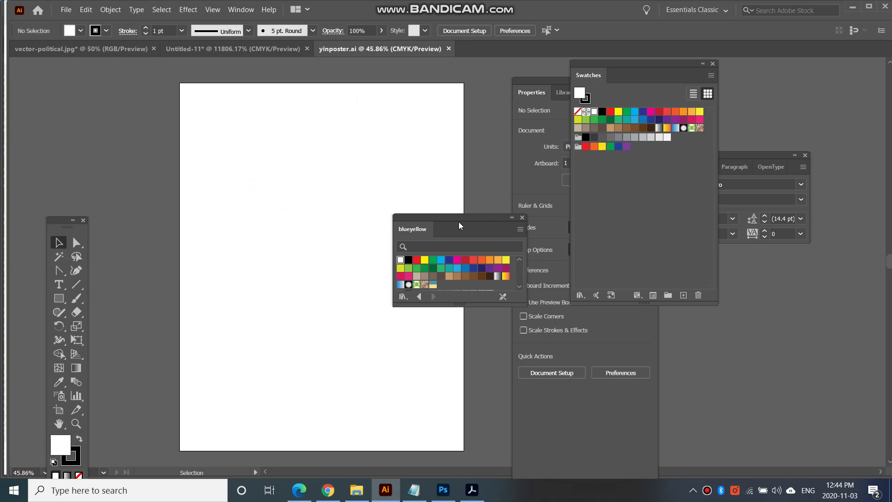
# Step: Dock the blueyellow panel beside Swatches and make New Pattern Swatch 2 the fill
pyautogui.moveTo(459, 217); pyautogui.dragTo(514, 75)
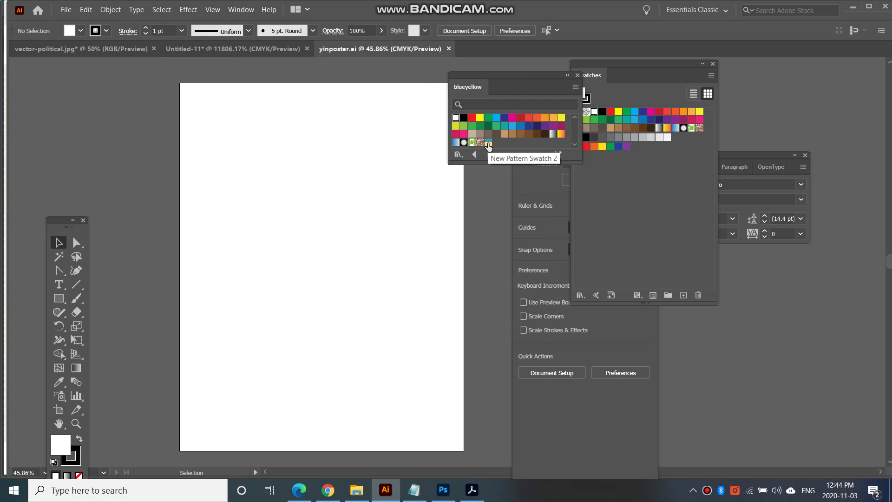
pyautogui.moveTo(507, 76); pyautogui.dragTo(593, 136)
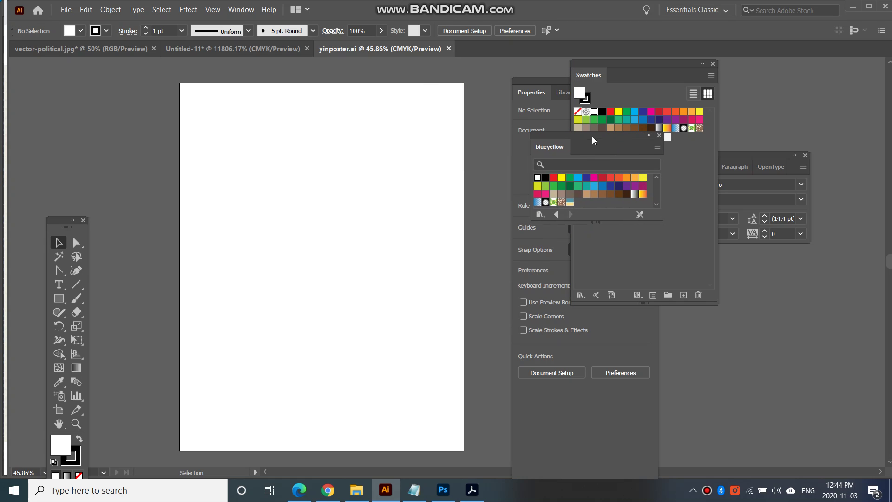
pyautogui.click(573, 205)
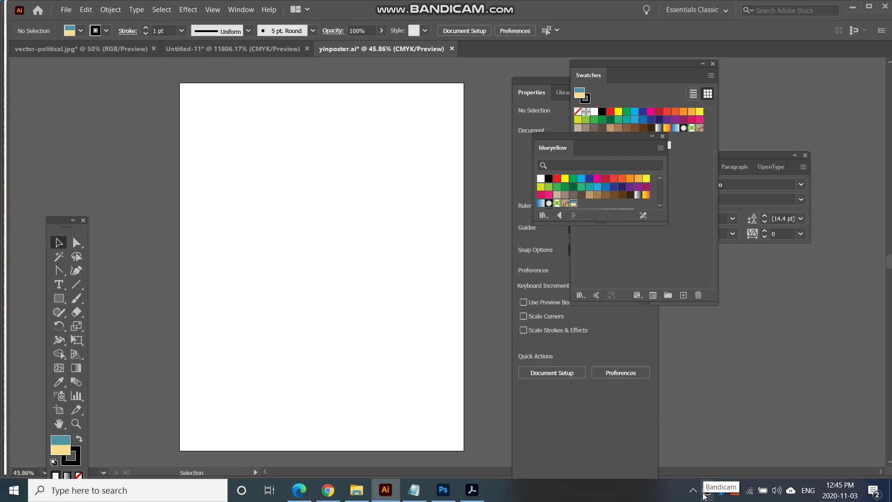
# Step: Place the yin_0003_Background copy portrait as a linked image
pyautogui.click(706, 492)
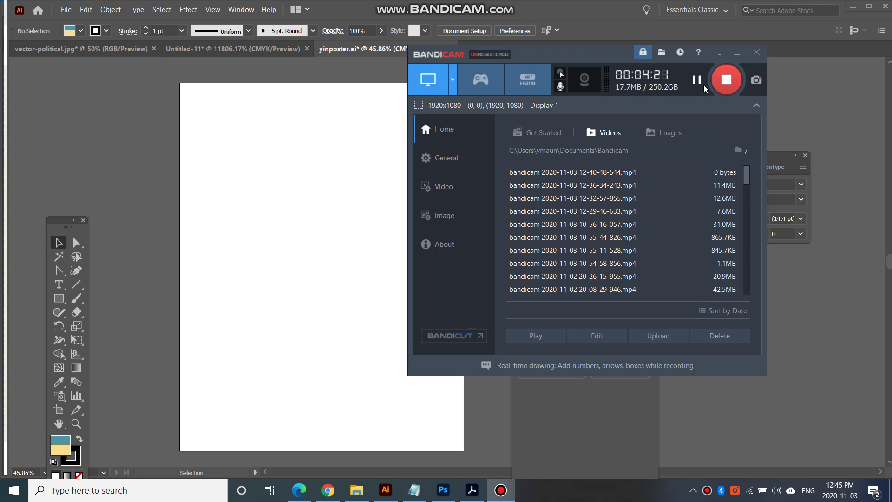
pyautogui.click(732, 54)
pyautogui.click(66, 10)
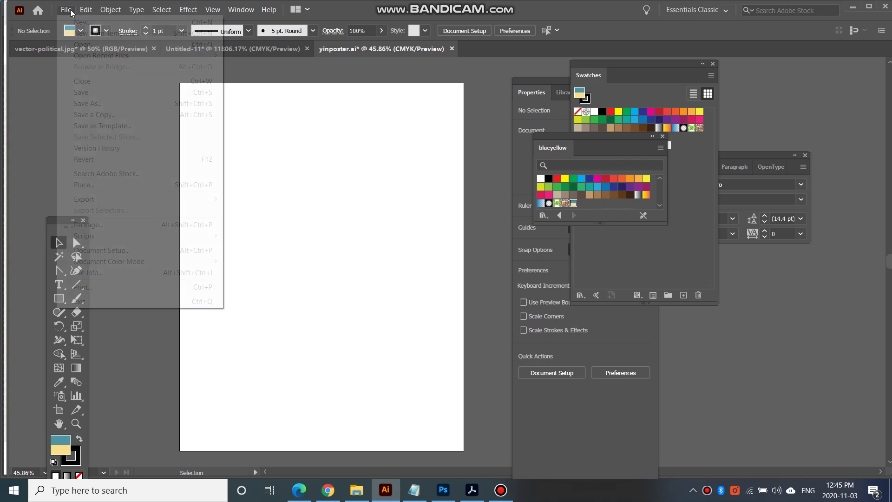
pyautogui.click(95, 184)
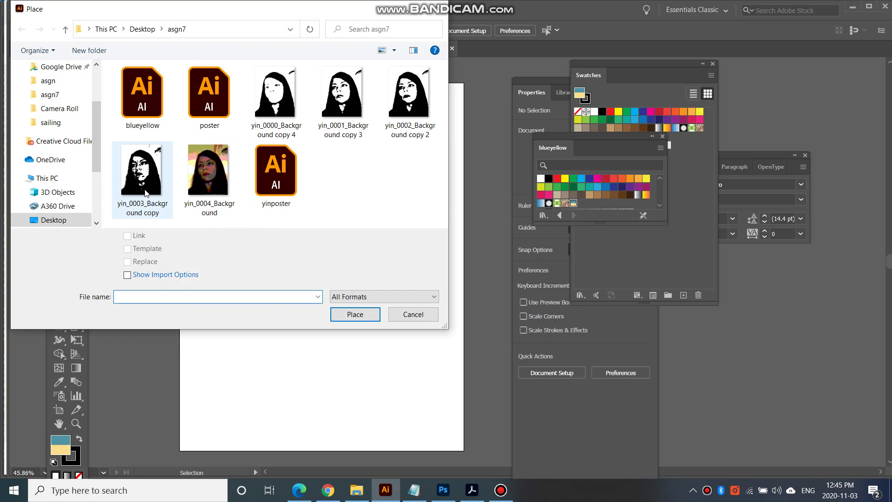
pyautogui.click(145, 193)
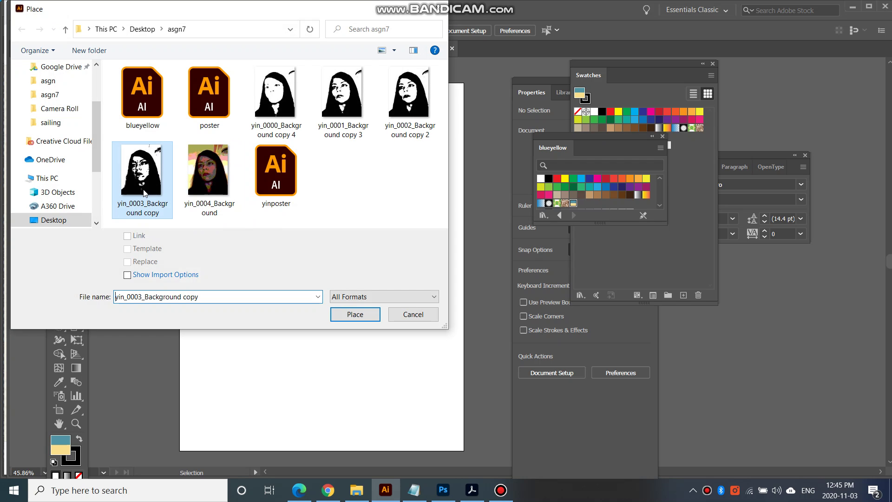
pyautogui.click(356, 315)
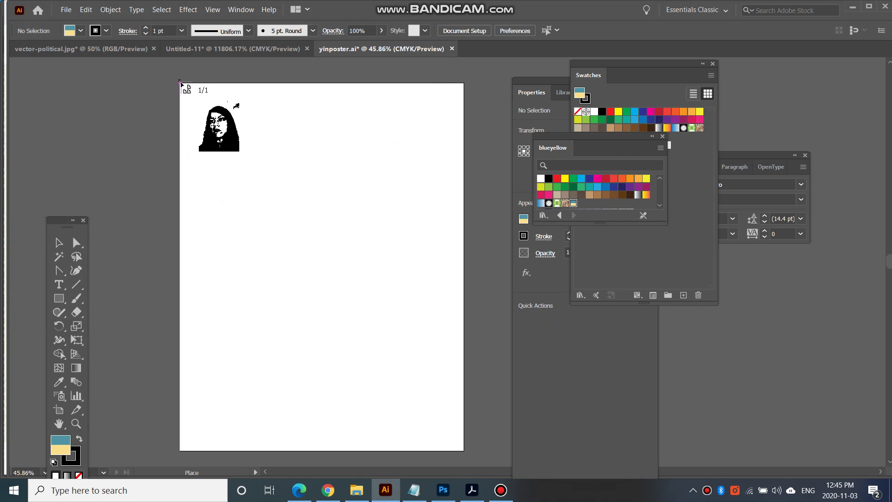
# Step: Drag the placed portrait to cover the whole artboard and reselect it
pyautogui.moveTo(180, 84); pyautogui.dragTo(478, 446)
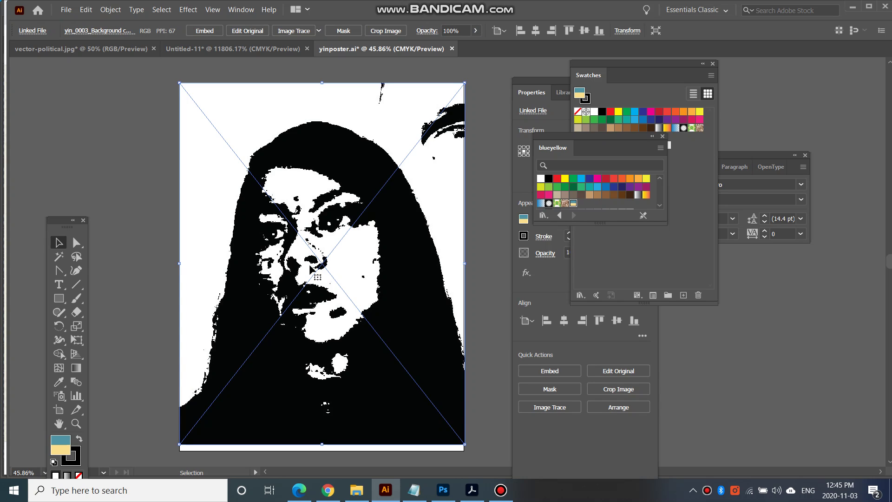
pyautogui.moveTo(334, 427); pyautogui.dragTo(334, 432)
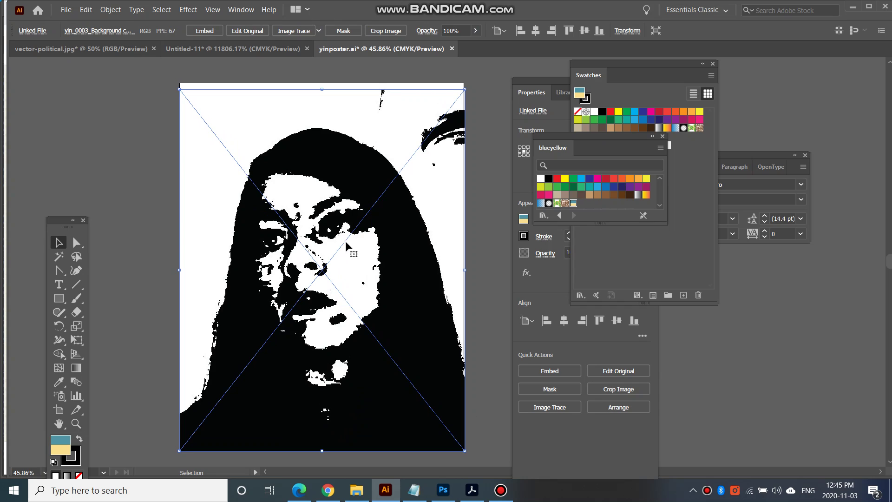
pyautogui.click(138, 158)
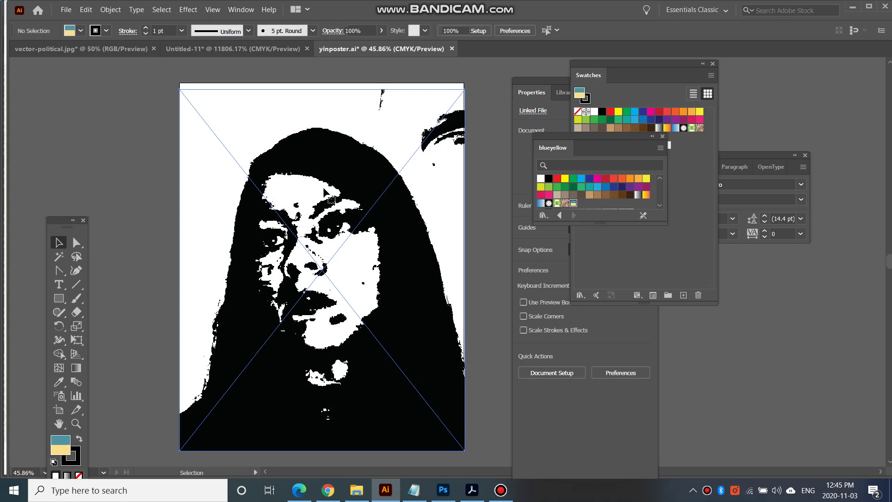
pyautogui.click(305, 90)
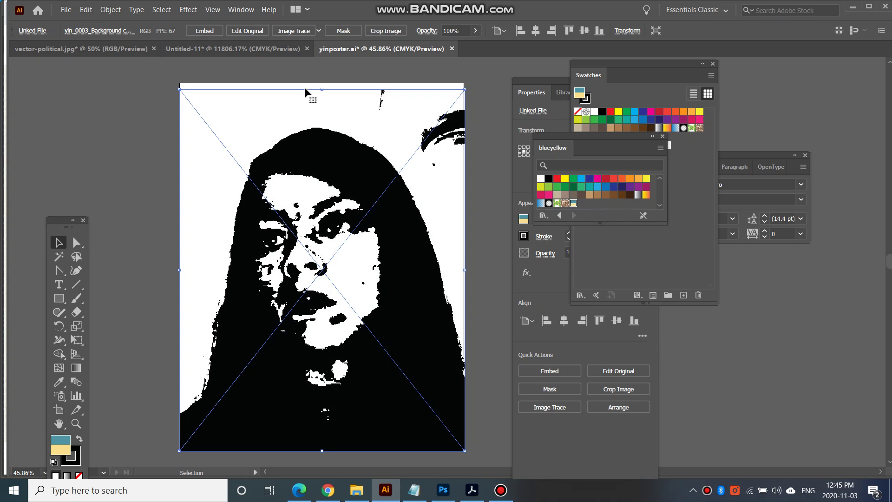
pyautogui.click(319, 32)
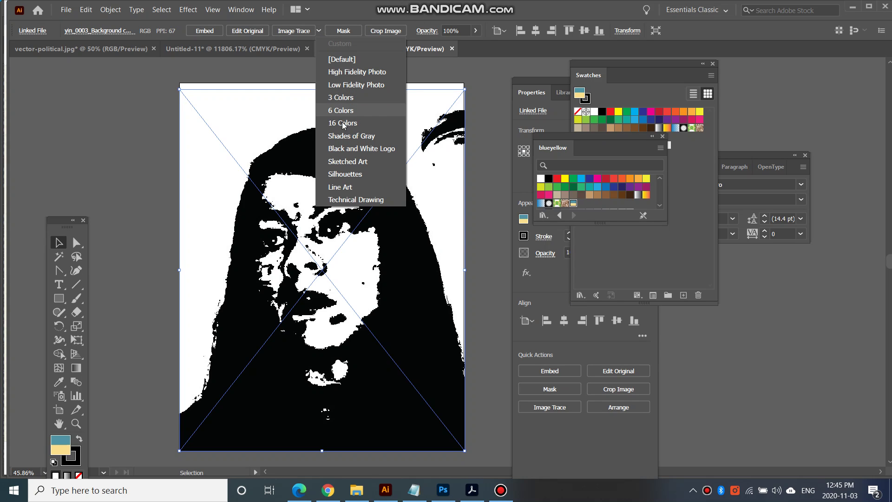
# Step: Trace the portrait with the Silhouettes preset, expand it, and select the resulting group
pyautogui.click(343, 174)
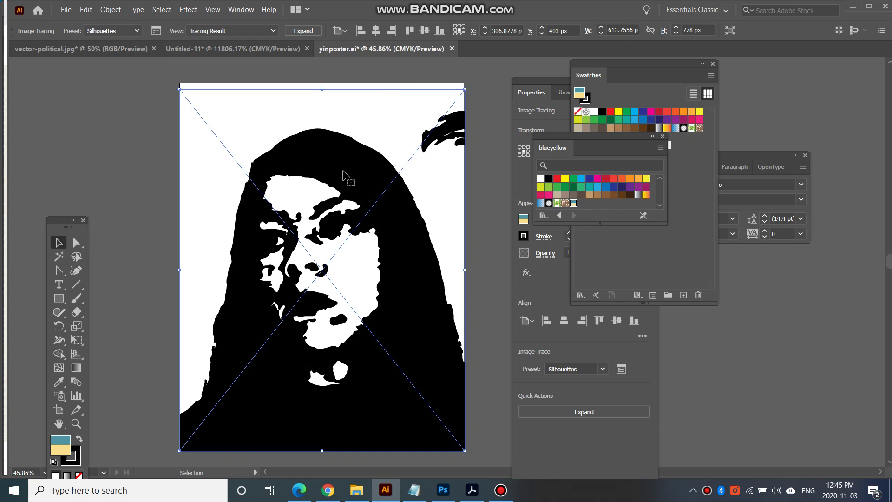
pyautogui.click(303, 31)
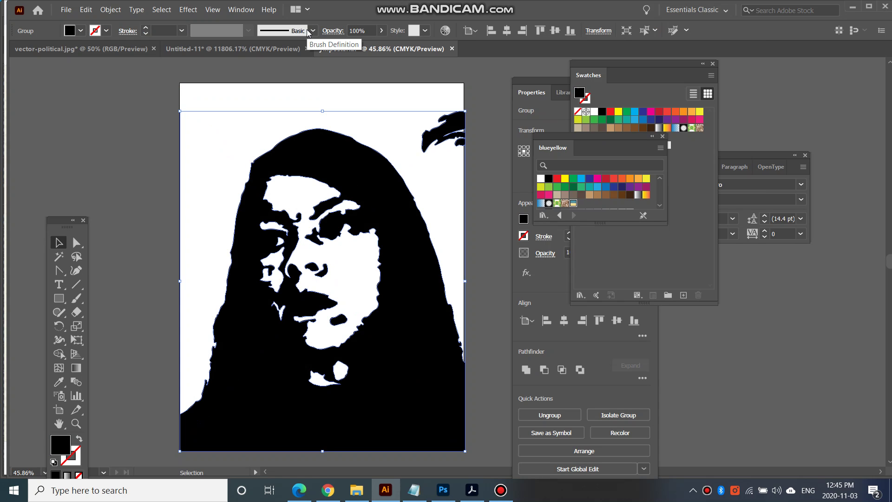
pyautogui.click(127, 189)
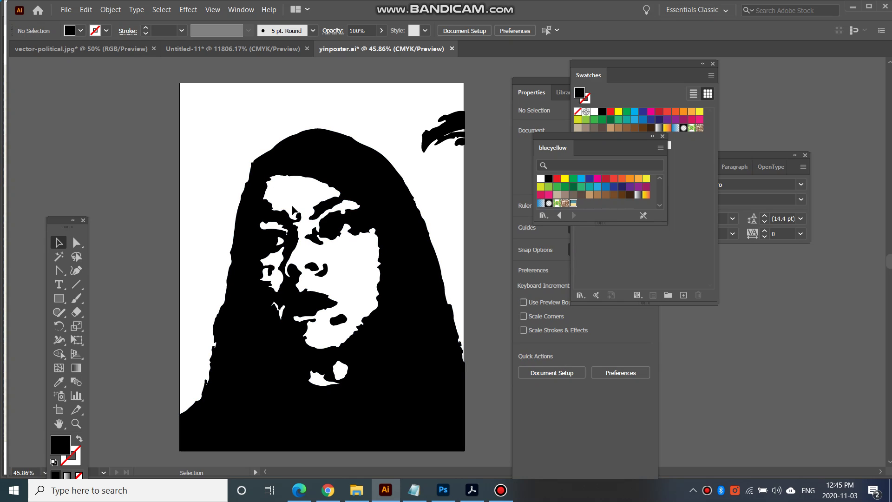
pyautogui.click(336, 188)
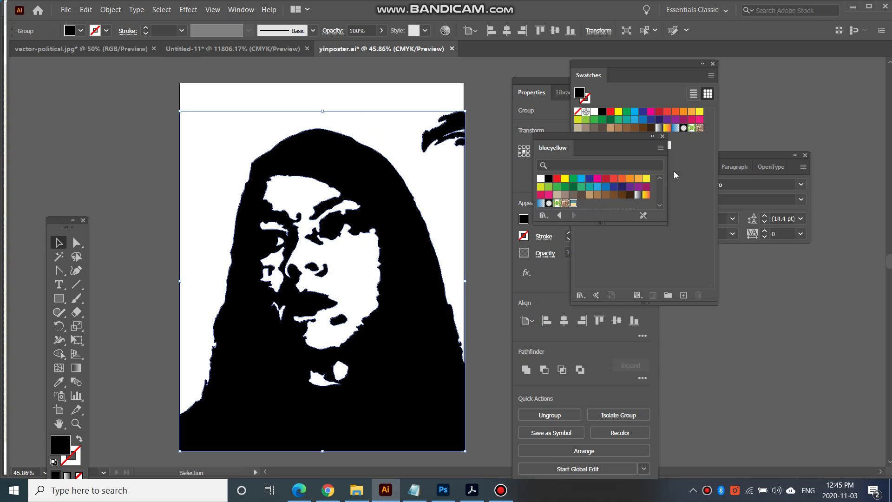
# Step: Show the Layers panel on the right and expand Layer 1 and its group
pyautogui.click(250, 10)
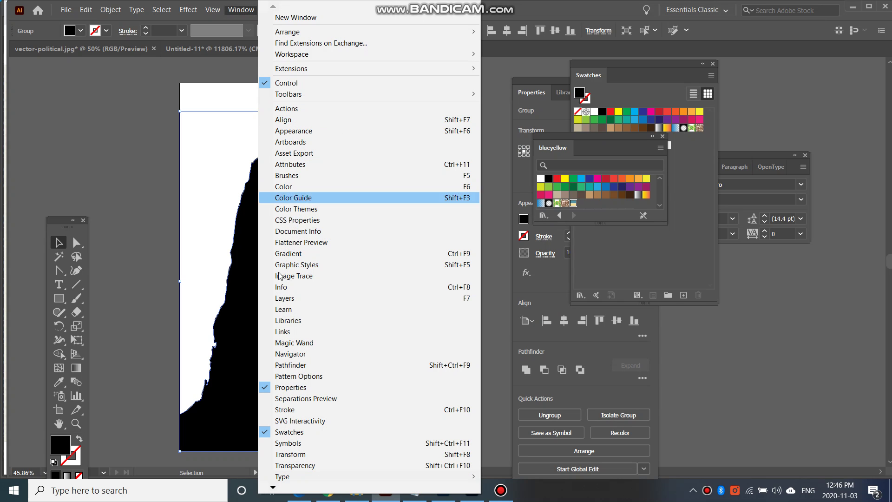
pyautogui.click(303, 298)
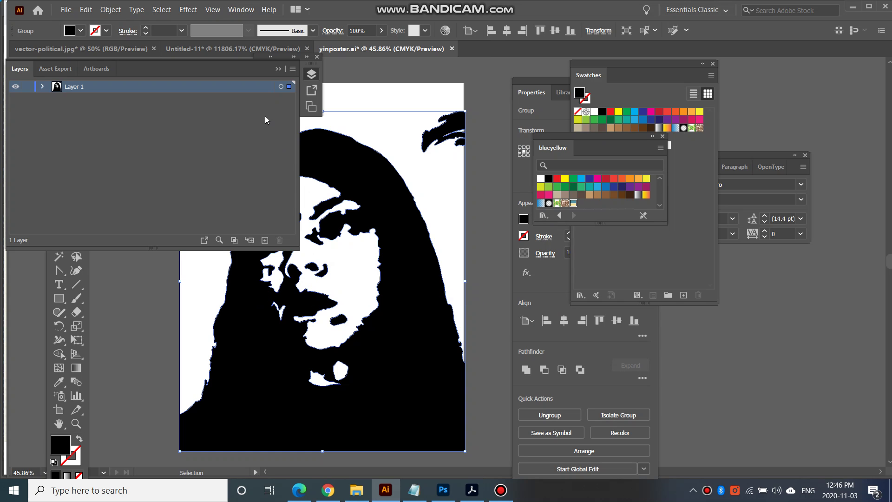
pyautogui.moveTo(231, 71); pyautogui.dragTo(715, 108)
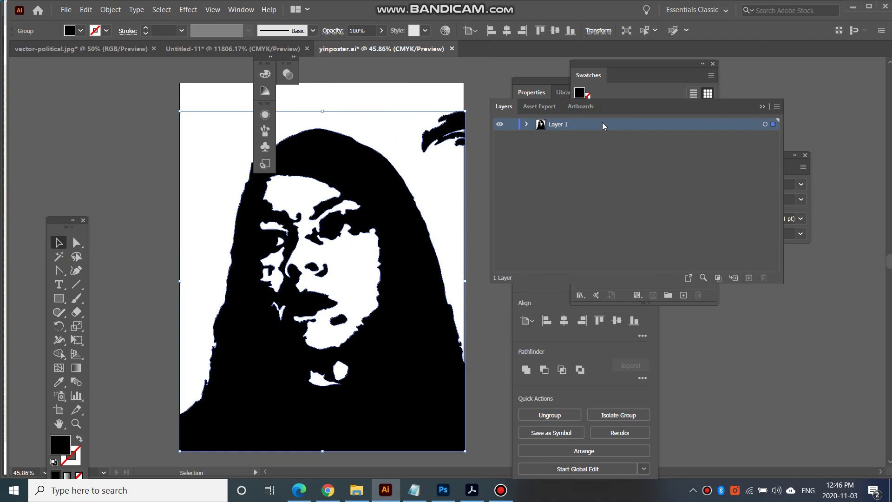
pyautogui.click(527, 125)
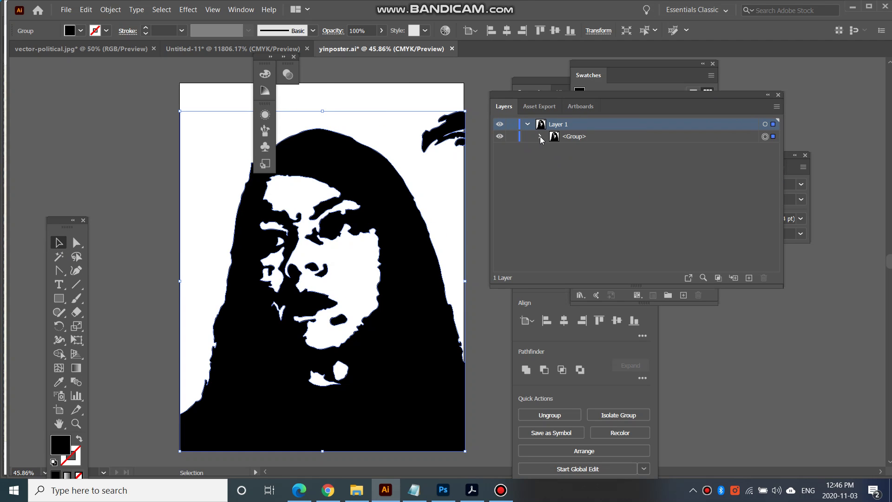
pyautogui.click(540, 136)
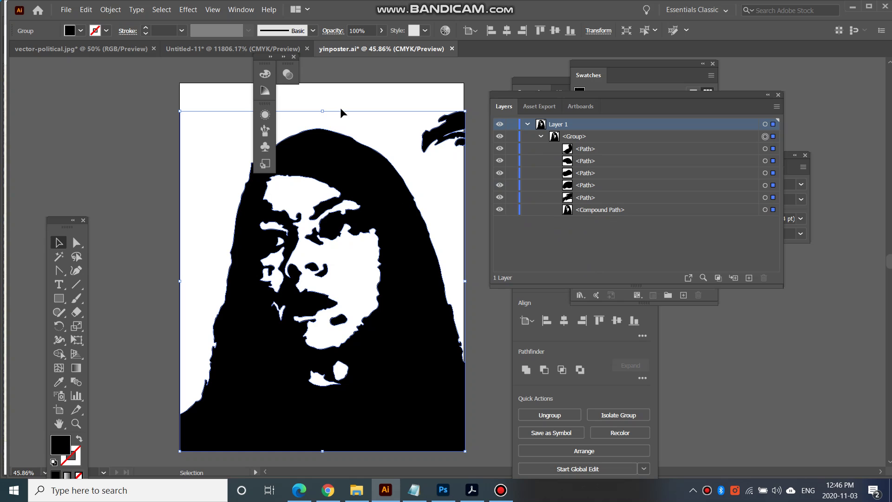
# Step: Fill the traced portrait with the blueyellow library's sage-green striped swatch, then deselect
pyautogui.click(293, 57)
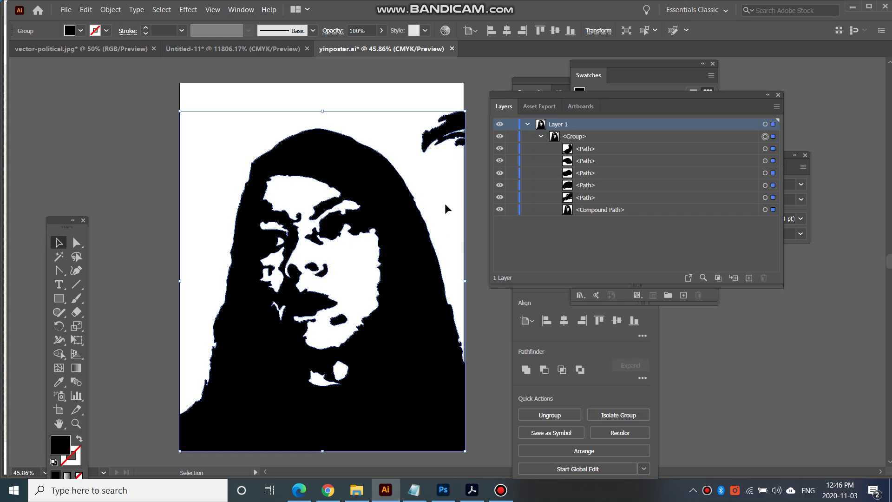
pyautogui.moveTo(587, 96); pyautogui.dragTo(577, 159)
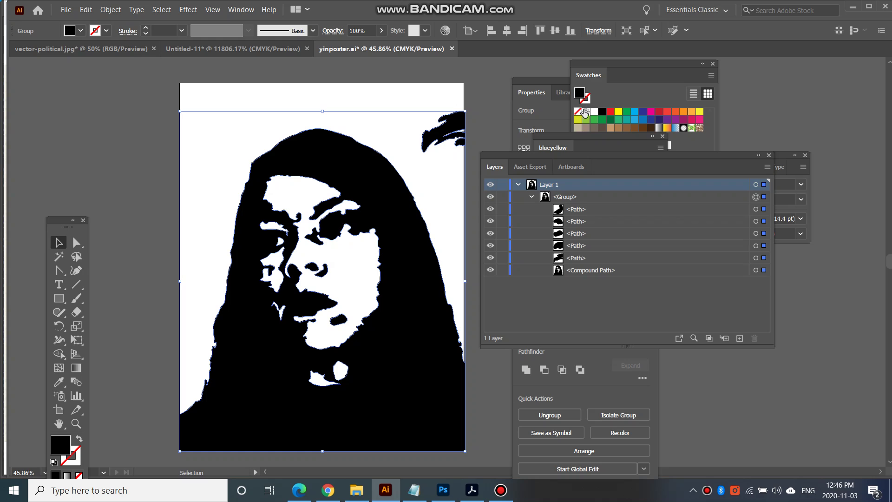
pyautogui.click(576, 137)
pyautogui.moveTo(573, 203); pyautogui.dragTo(149, 261)
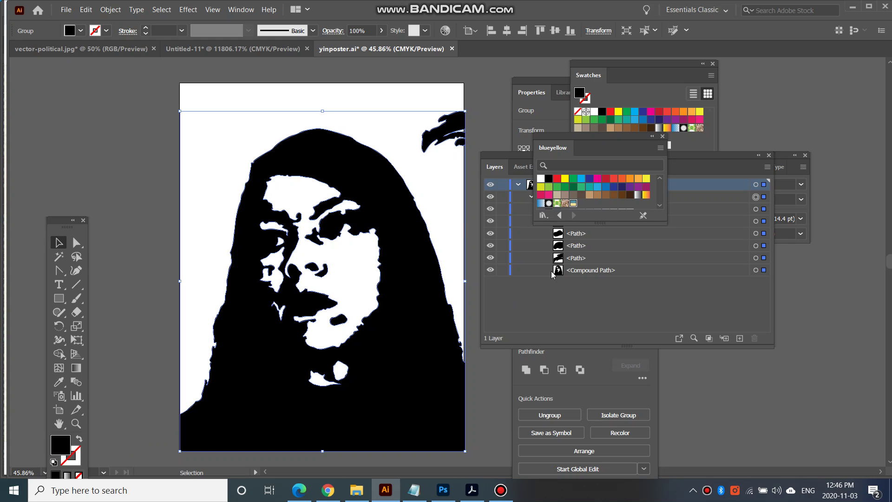
pyautogui.click(574, 205)
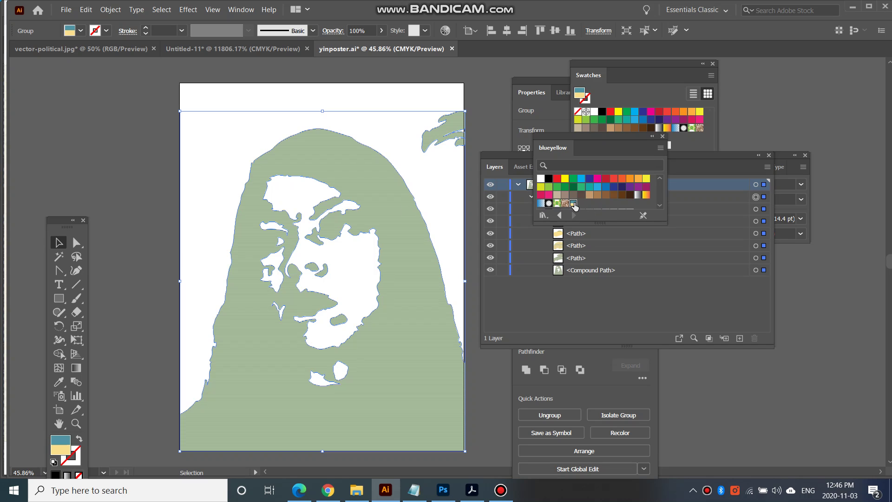
pyautogui.click(133, 349)
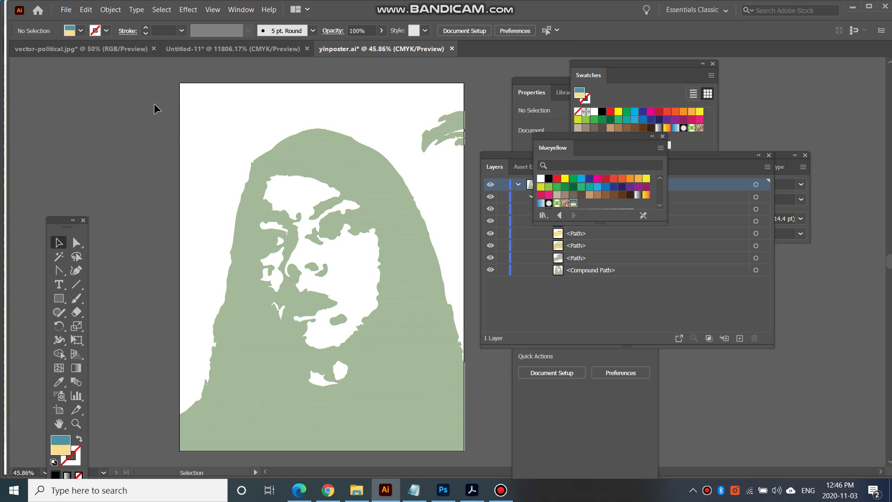
# Step: In yinposter, load yin_0002_Background copy 2 from the asgn7 folder with File > Place
pyautogui.click(110, 49)
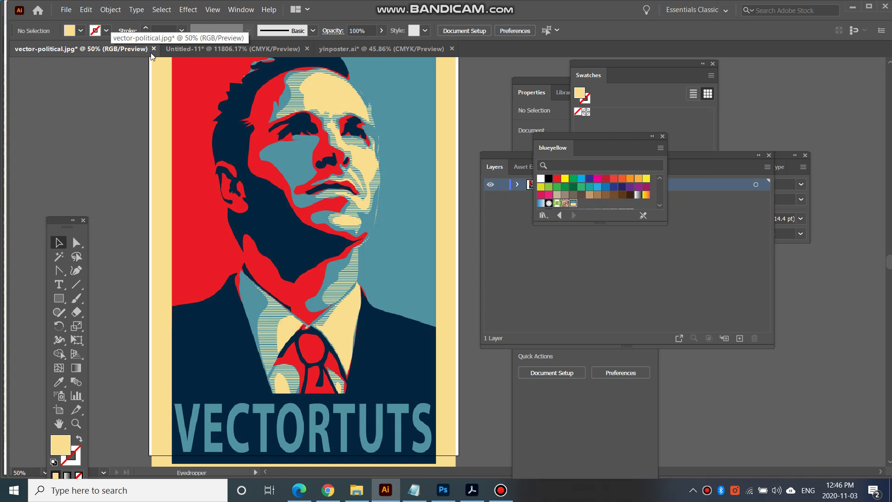
pyautogui.click(332, 52)
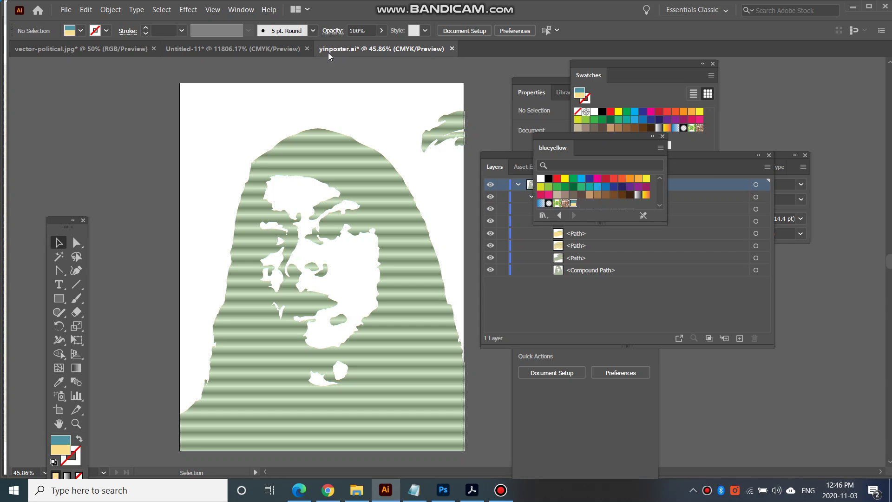
pyautogui.scroll(1, 362, 365)
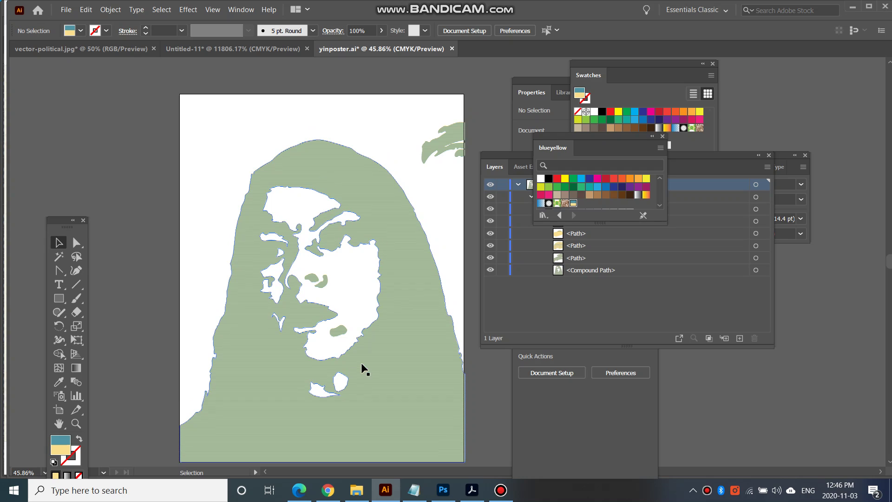
pyautogui.scroll(-1, 362, 365)
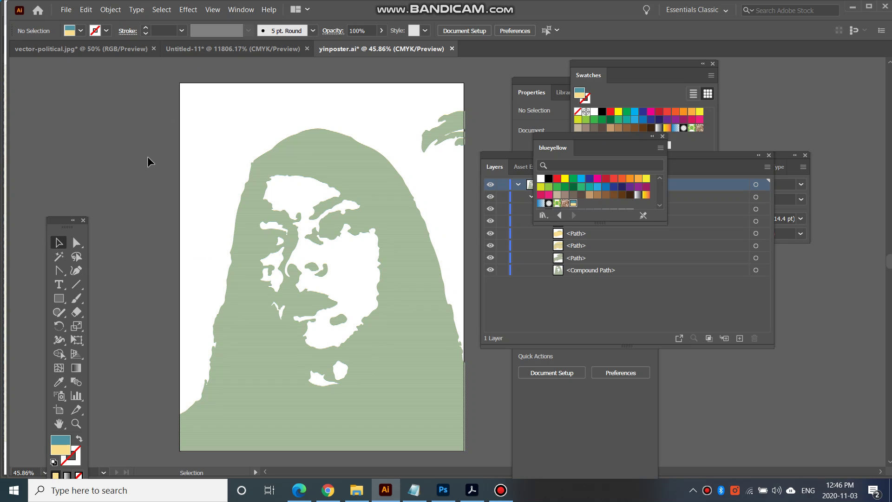
pyautogui.click(66, 10)
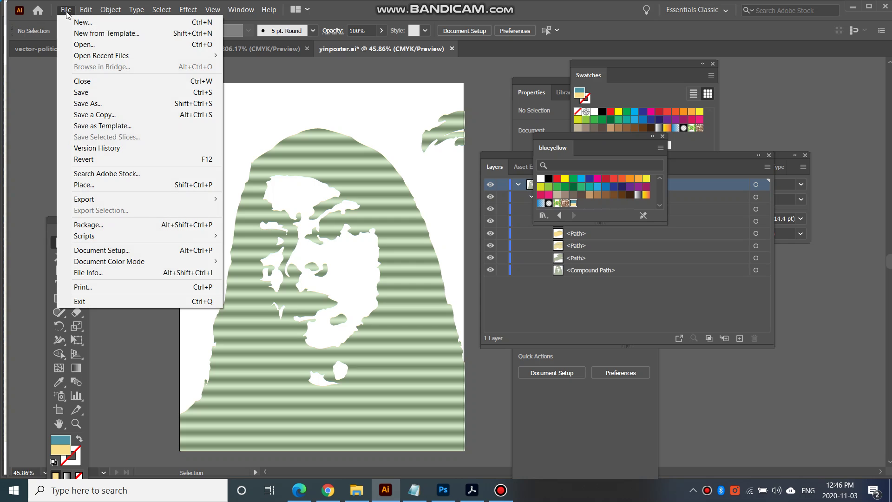
pyautogui.click(117, 183)
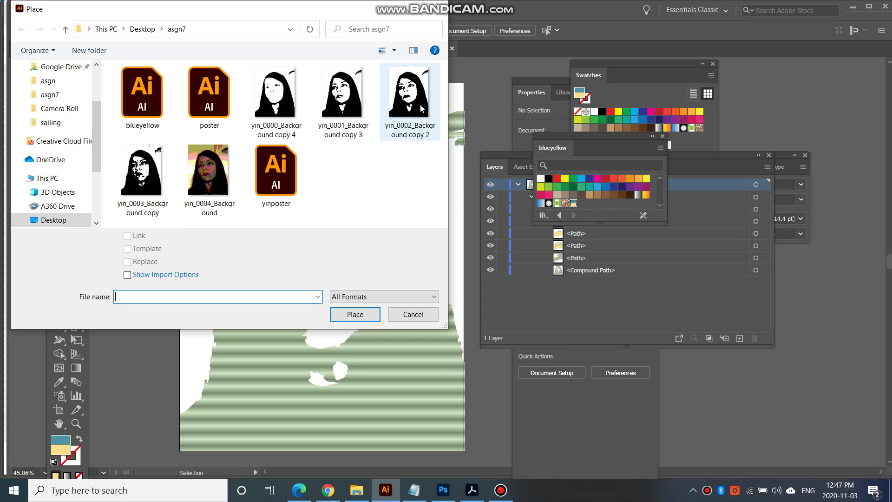
pyautogui.click(422, 108)
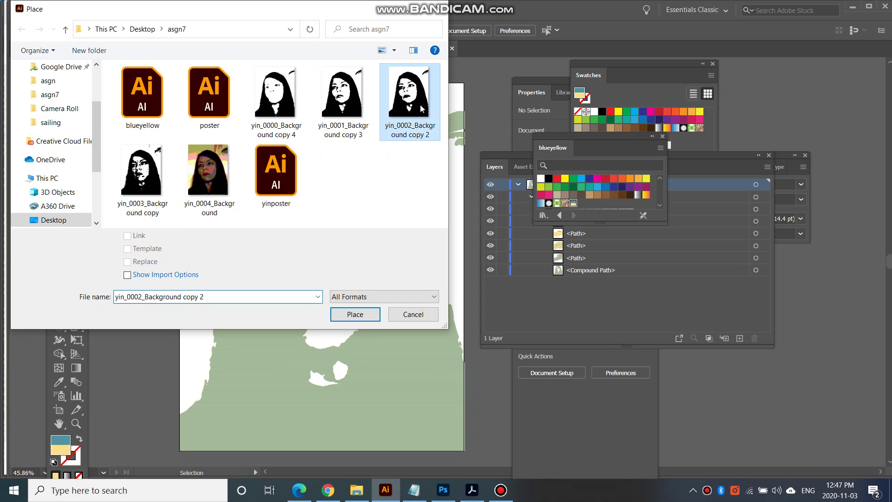
pyautogui.click(356, 314)
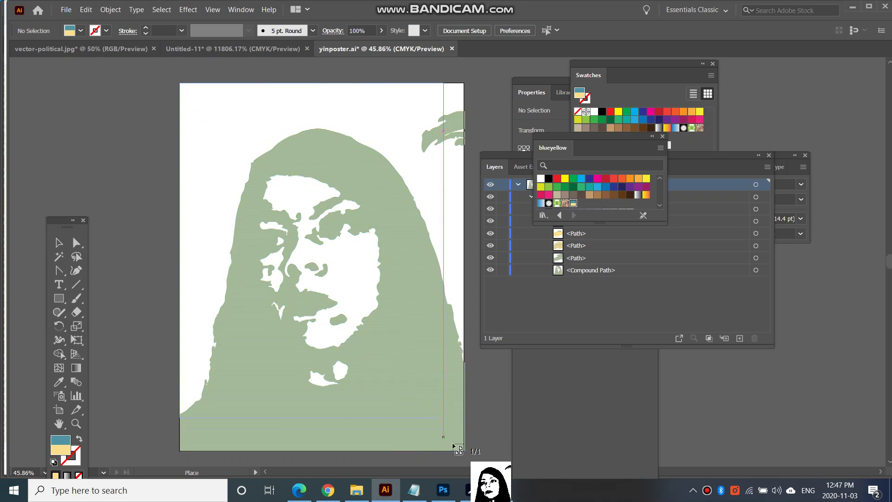
# Step: Drag the portrait across the artboard, nudge it into line, then trace with Silhouettes and expand
pyautogui.moveTo(179, 83); pyautogui.dragTo(465, 449)
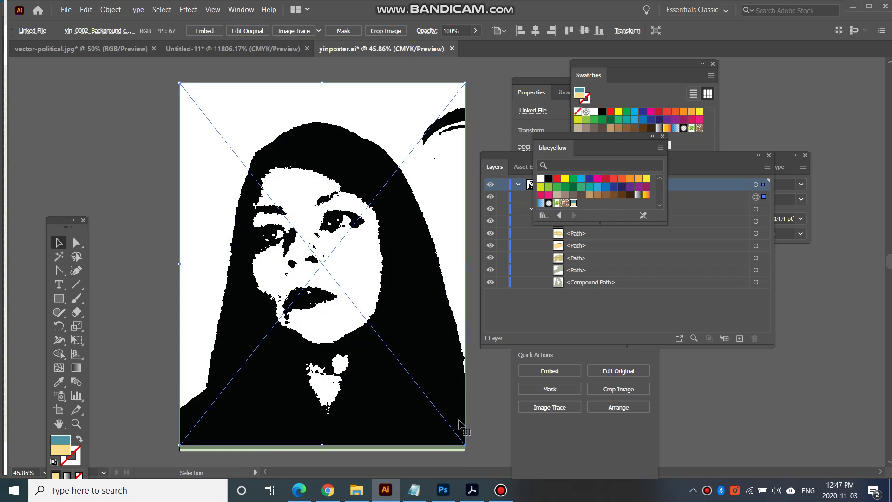
pyautogui.moveTo(371, 419); pyautogui.dragTo(372, 424)
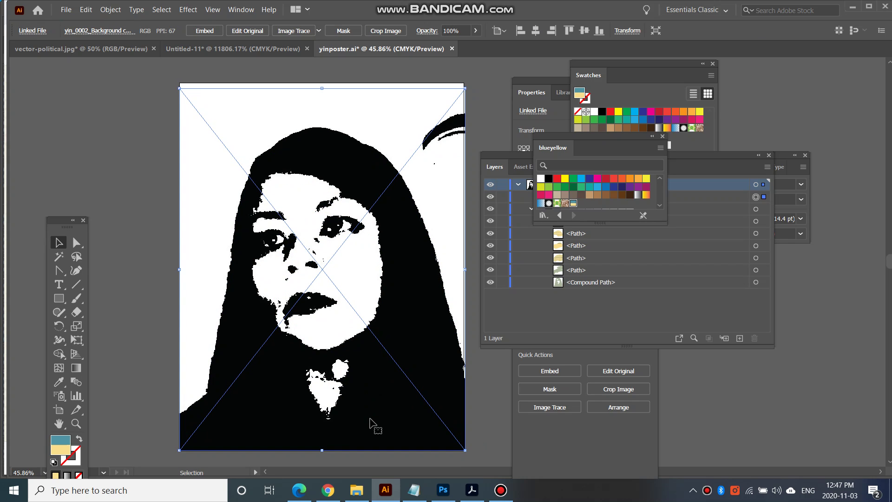
pyautogui.click(319, 31)
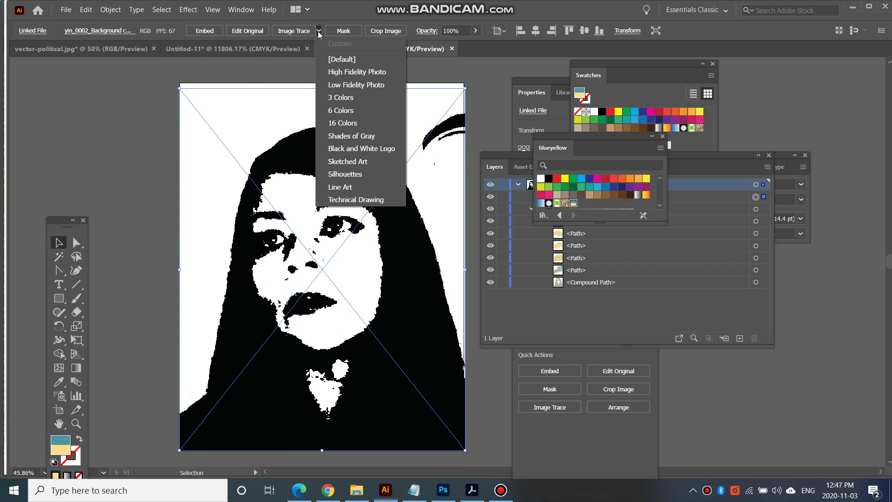
pyautogui.click(339, 174)
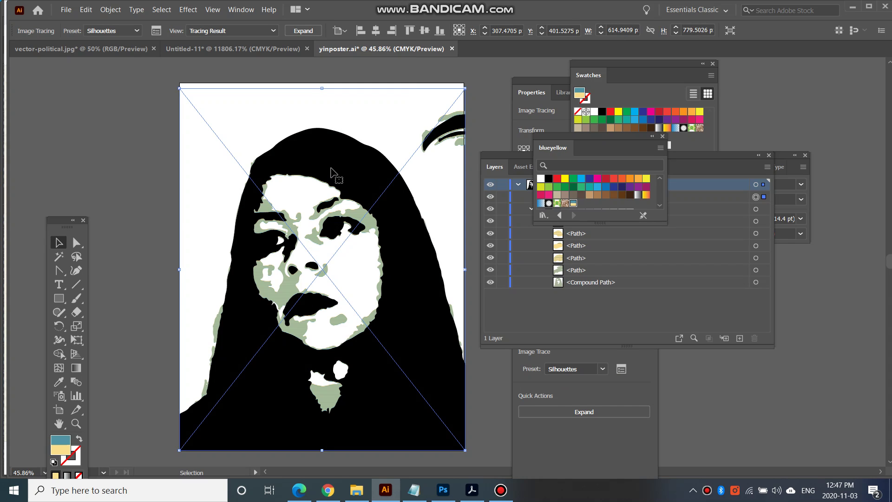
pyautogui.click(302, 31)
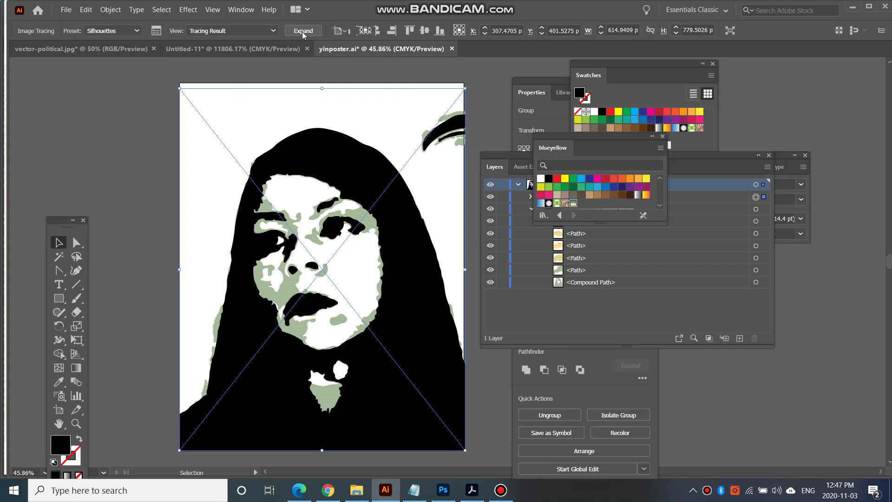
# Step: Eyedropper the blue from the neck area of the VECTORTUTS reference poster
pyautogui.click(132, 49)
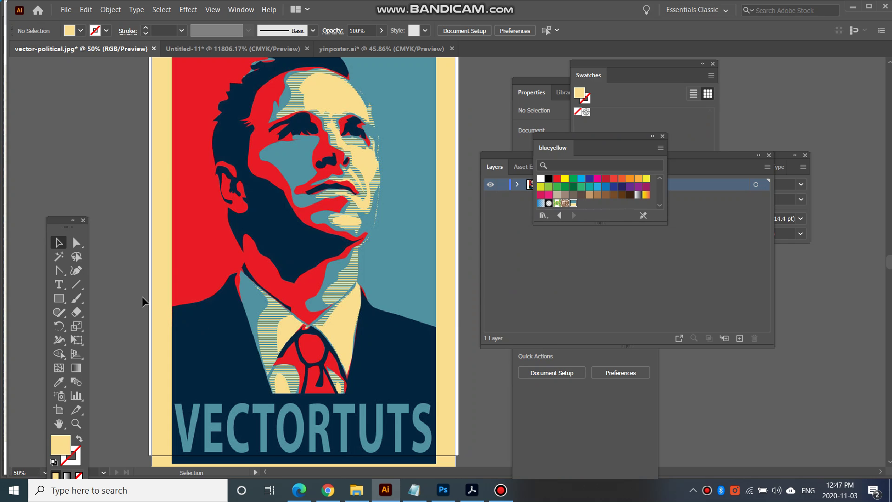
pyautogui.click(59, 382)
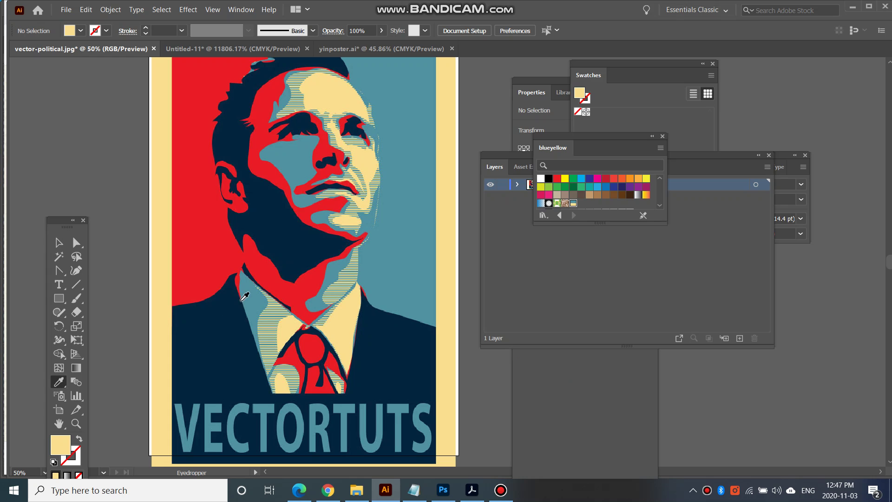
pyautogui.click(399, 269)
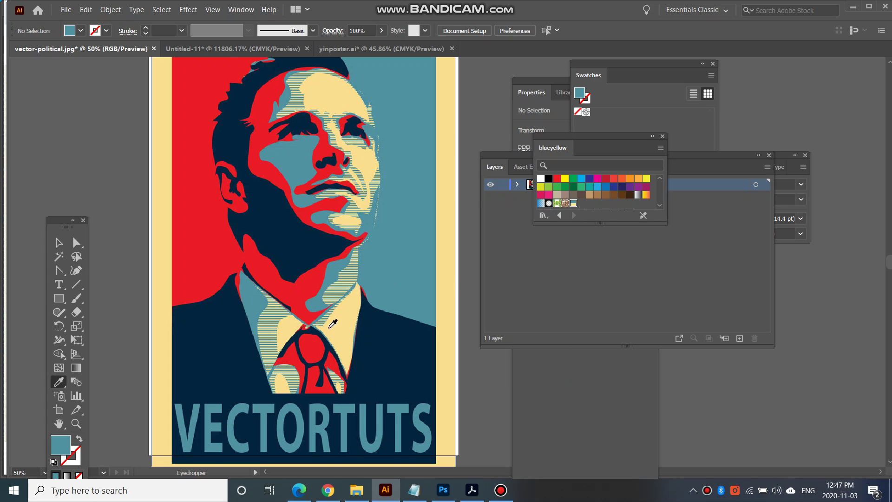
pyautogui.doubleClick(67, 446)
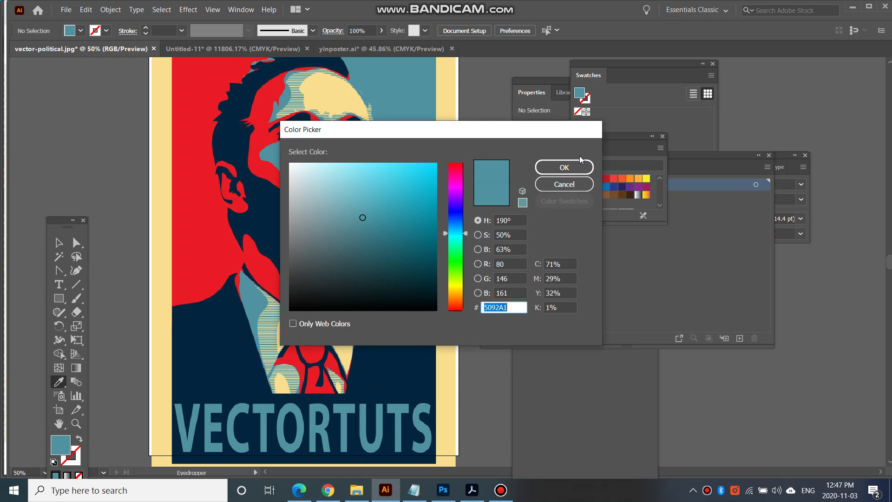
pyautogui.click(577, 166)
# Step: In yinposter, change the silhouette's black fill to grey 939598
pyautogui.click(377, 49)
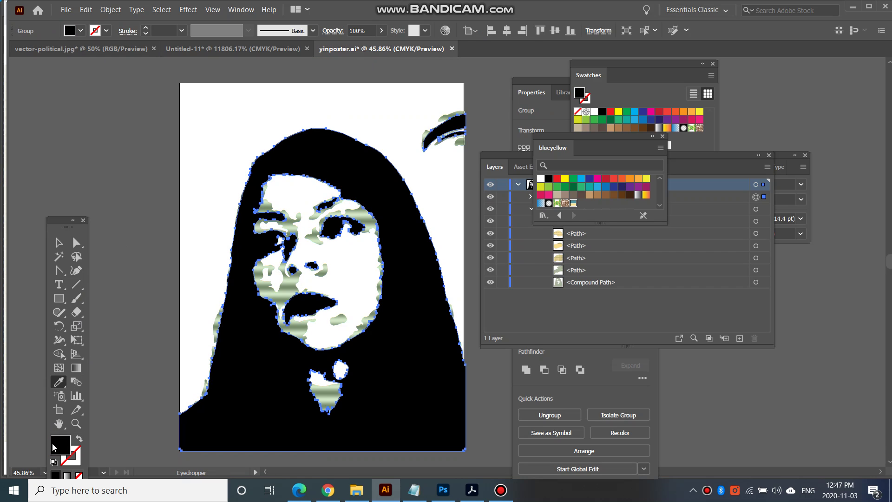
pyautogui.doubleClick(64, 450)
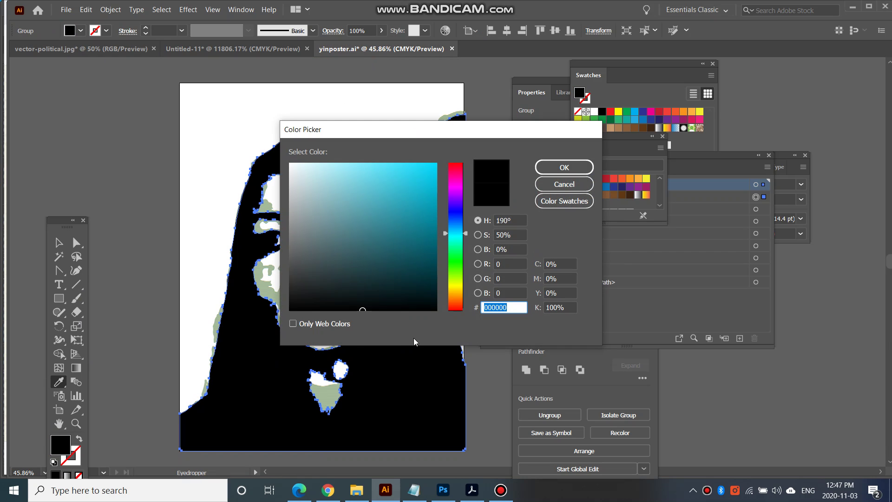
pyautogui.write('939598')
pyautogui.click(565, 168)
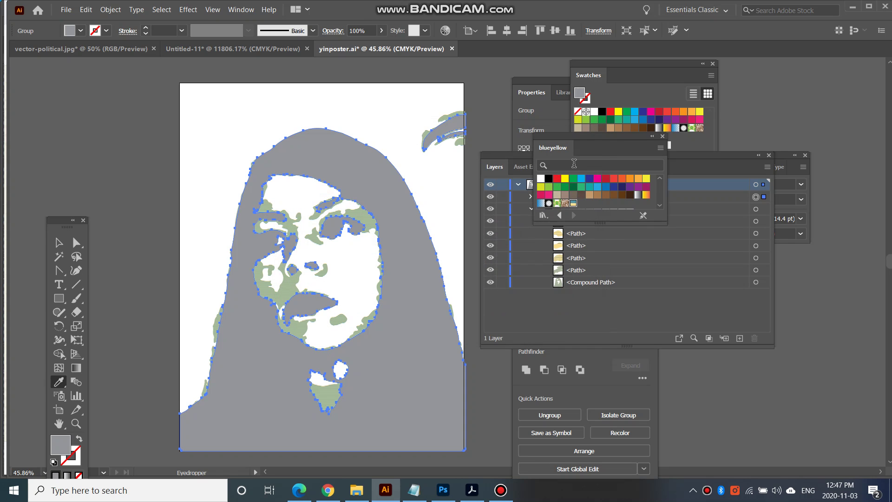
pyautogui.doubleClick(61, 446)
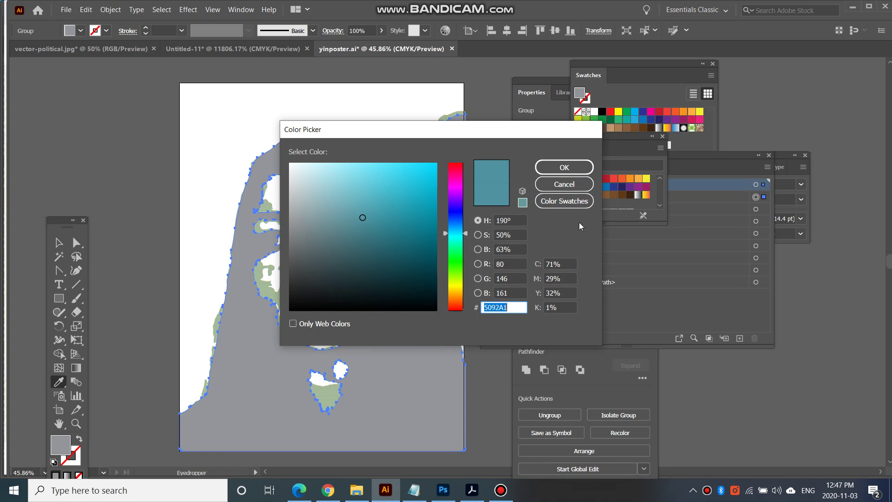
pyautogui.click(577, 185)
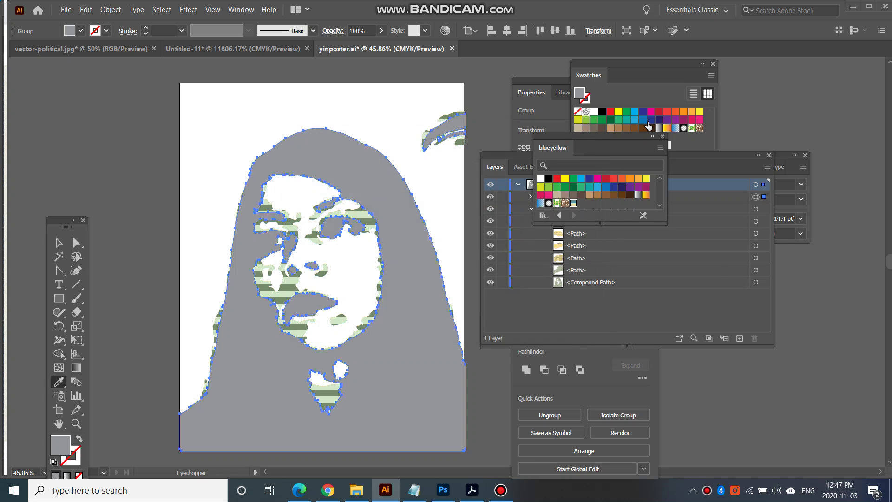
# Step: Fill the silhouette with the blue swatch and set it to teal 5092A1
pyautogui.click(646, 120)
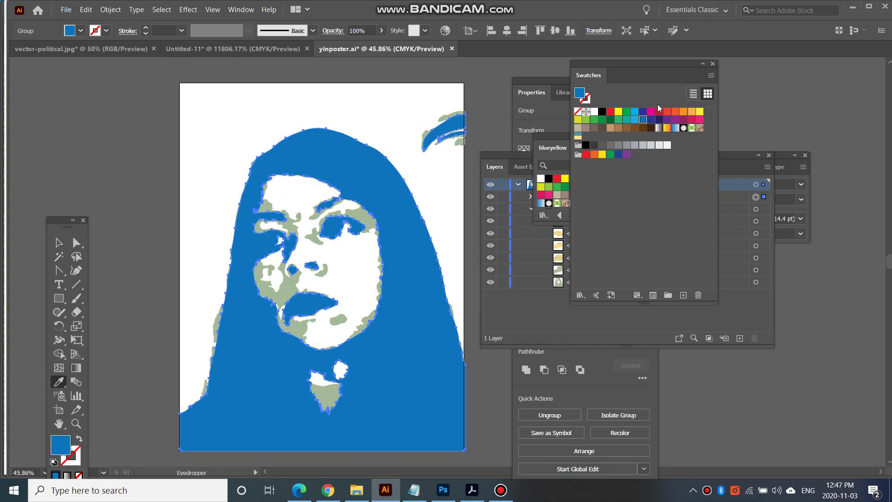
pyautogui.doubleClick(61, 448)
pyautogui.hotkey('ctrl', 'v')
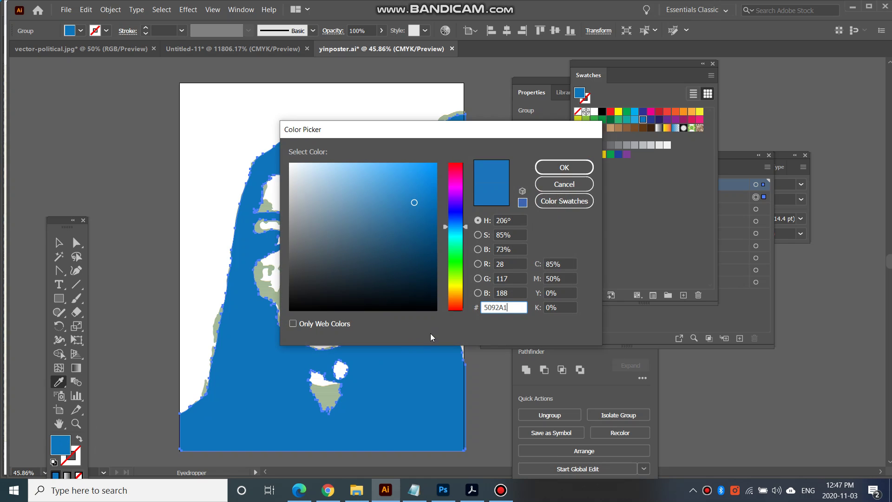
pyautogui.click(564, 167)
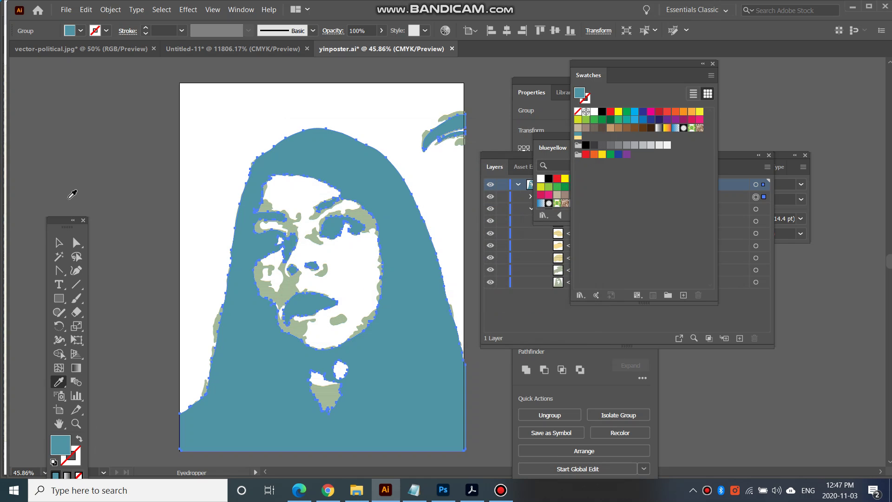
# Step: Switch back to the Selection tool and deselect the artwork
pyautogui.click(58, 242)
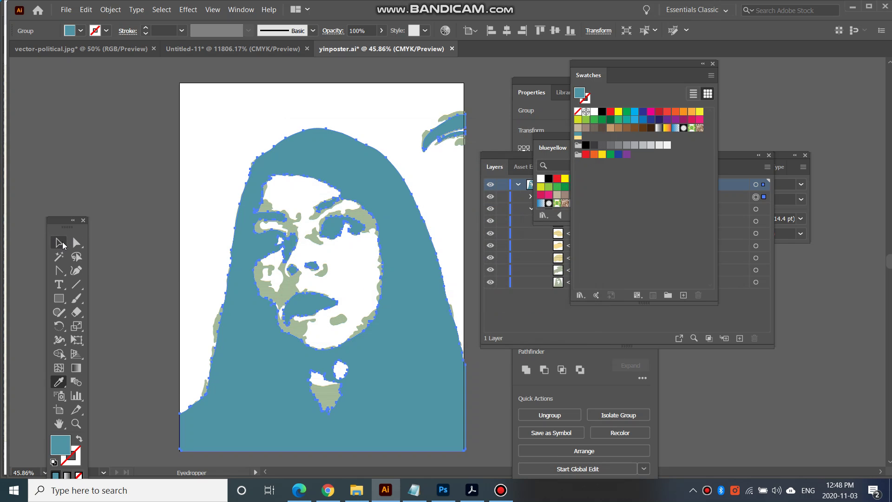
pyautogui.click(148, 194)
pyautogui.click(500, 491)
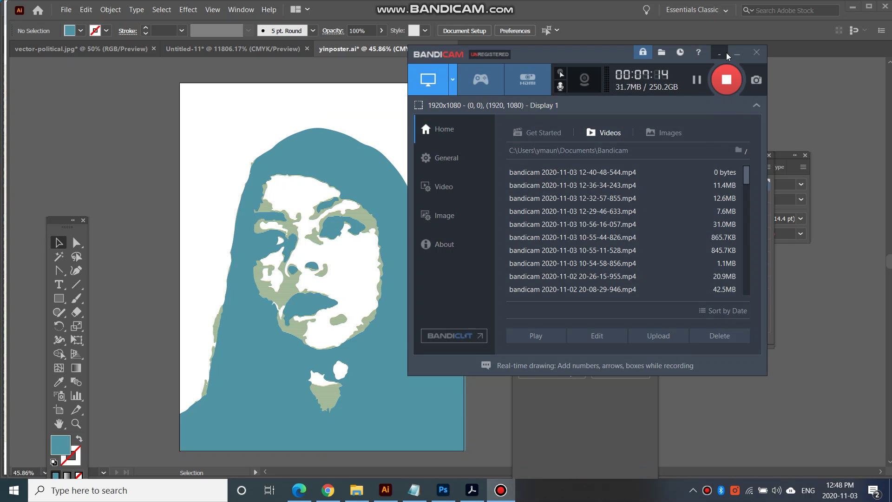
pyautogui.click(737, 54)
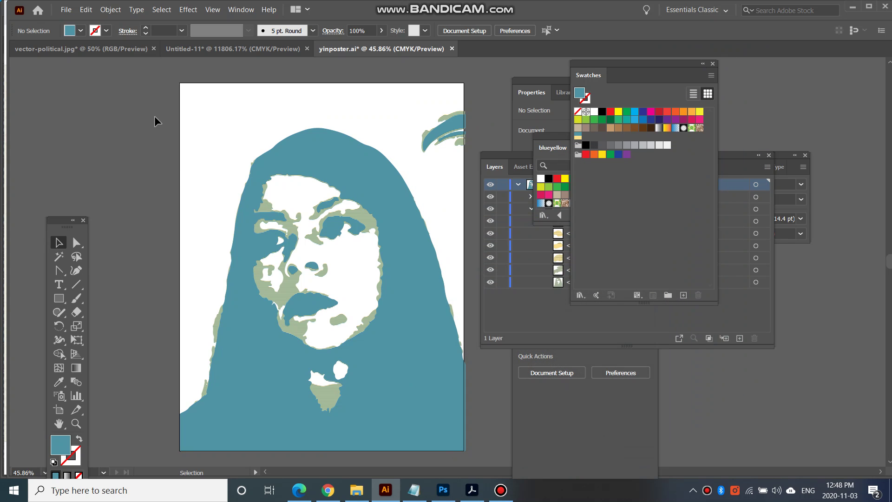
# Step: Place yin_0001_Background copy 3 spanning the artboard and apply the Silhouettes trace preset
pyautogui.click(67, 10)
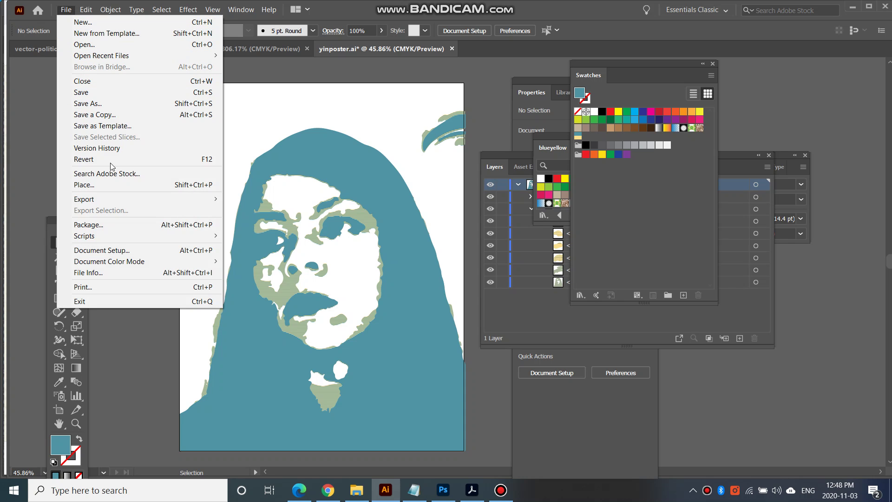
pyautogui.click(121, 187)
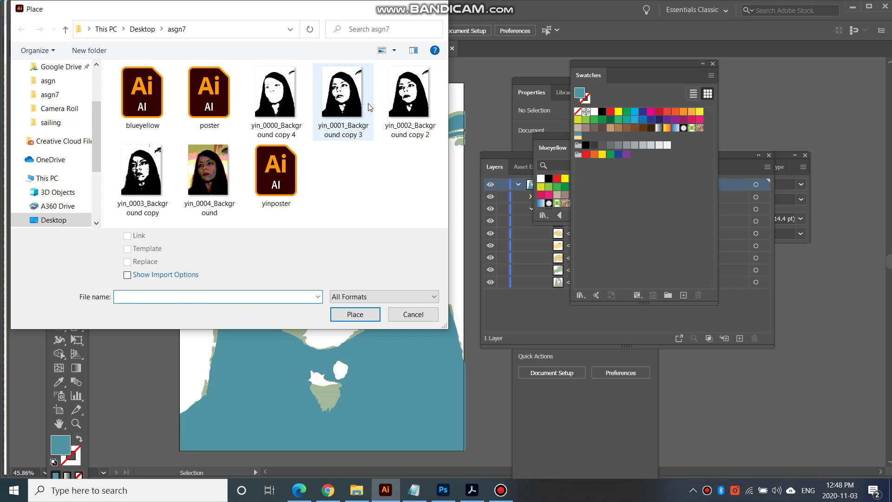
pyautogui.click(360, 109)
pyautogui.click(364, 315)
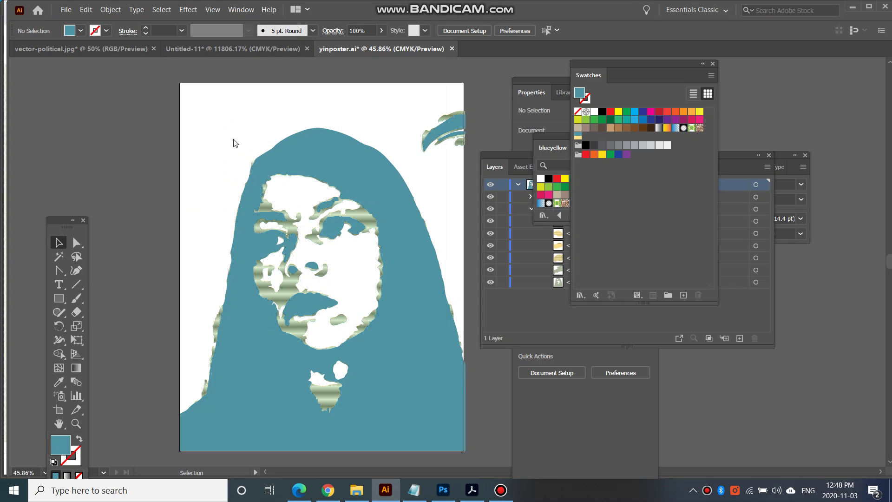
pyautogui.moveTo(181, 87); pyautogui.dragTo(464, 443)
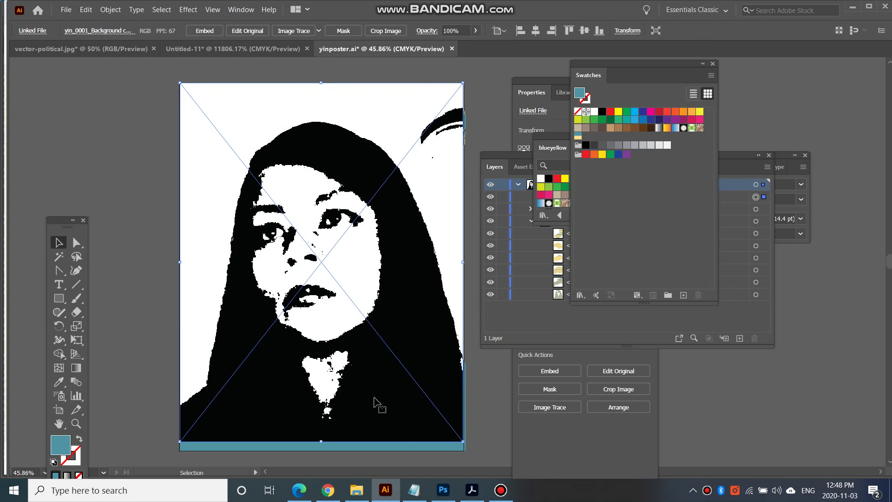
pyautogui.moveTo(383, 417); pyautogui.dragTo(384, 425)
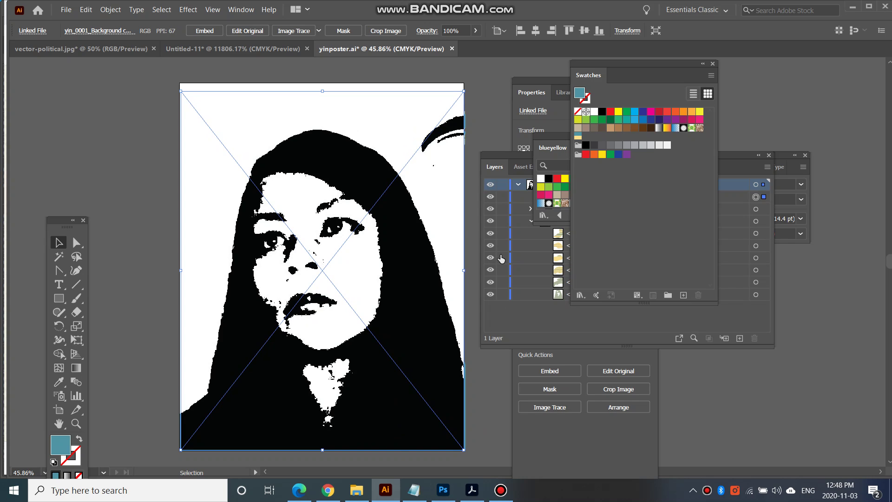
pyautogui.click(319, 28)
pyautogui.click(348, 176)
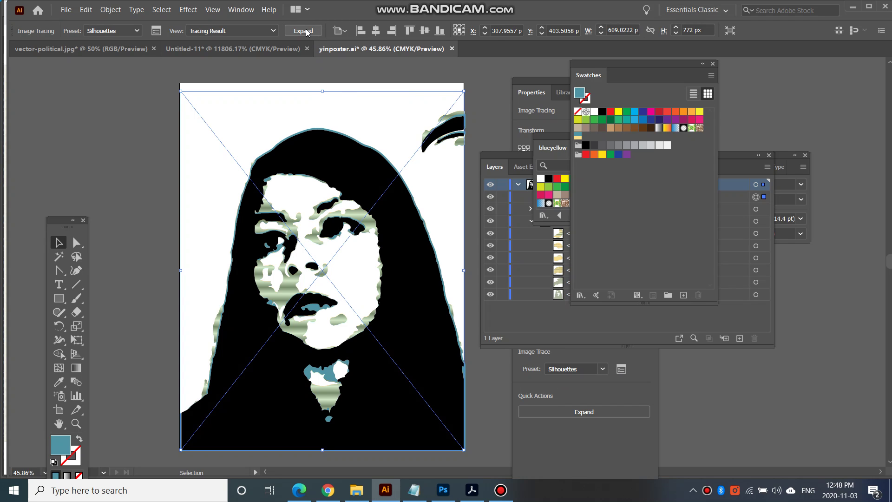
# Step: Expand the trace and sample the red from the Vectortuts reference poster
pyautogui.click(304, 31)
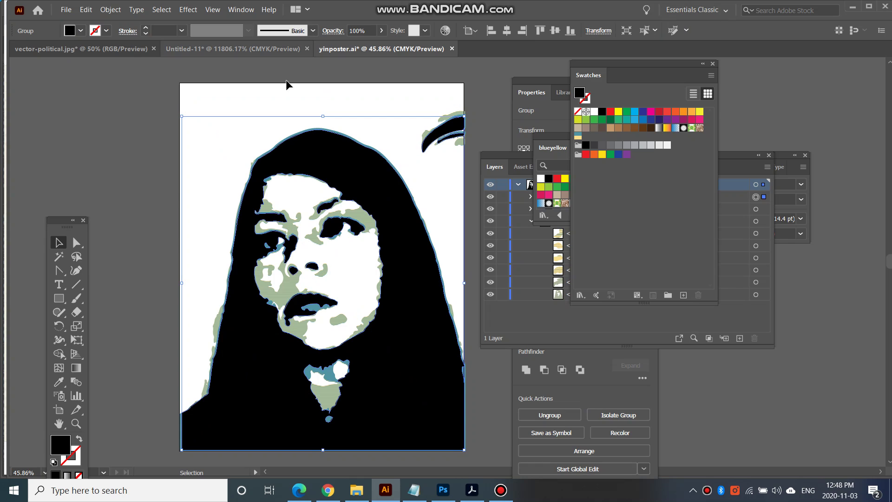
pyautogui.click(113, 49)
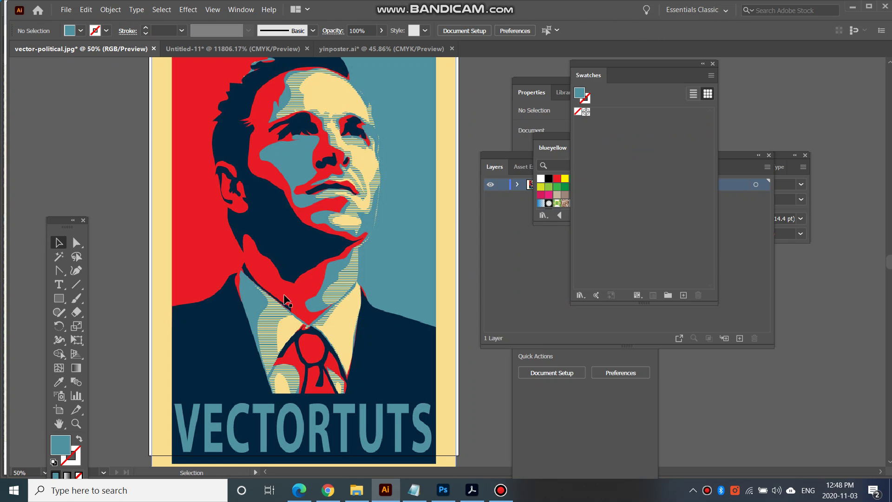
pyautogui.click(59, 382)
pyautogui.click(299, 293)
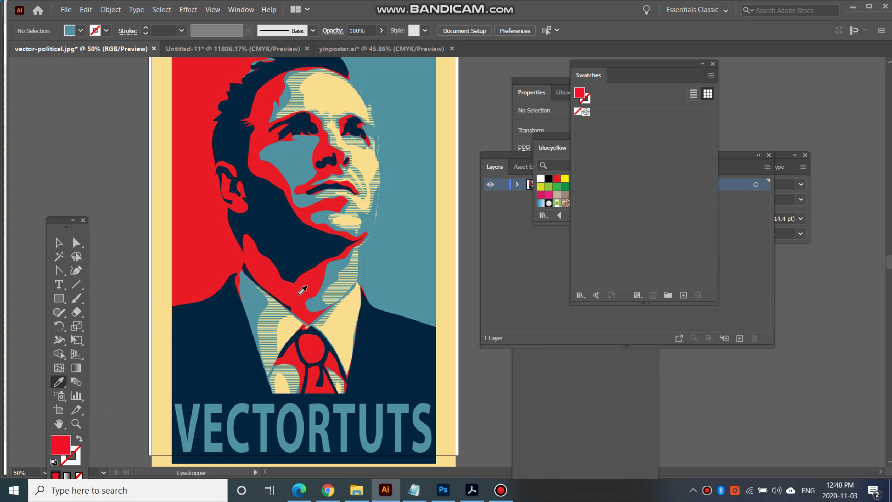
pyautogui.doubleClick(59, 445)
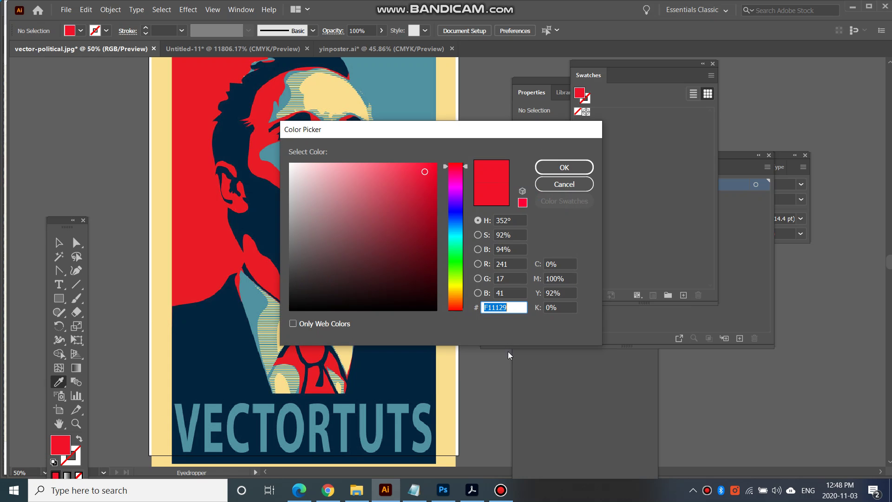
pyautogui.click(566, 184)
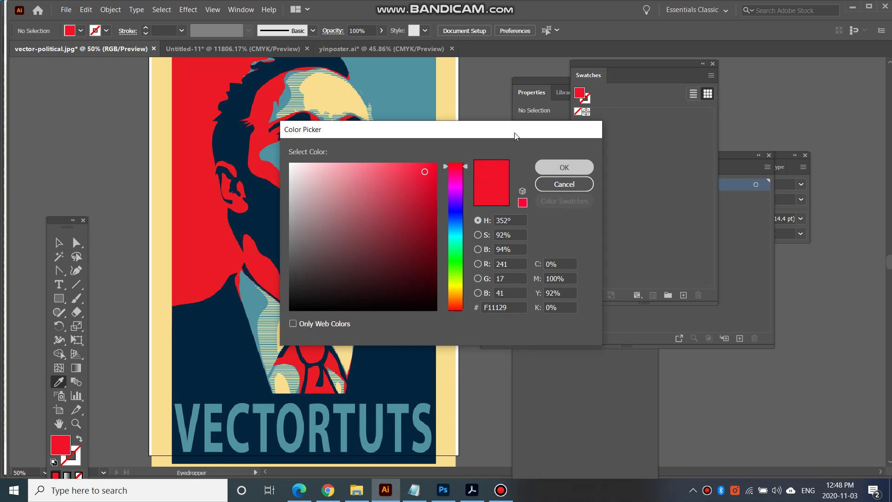
# Step: In yinposter, select all the traced artwork and fill it with red F11129
pyautogui.click(369, 49)
pyautogui.hotkey('ctrl', 'a')
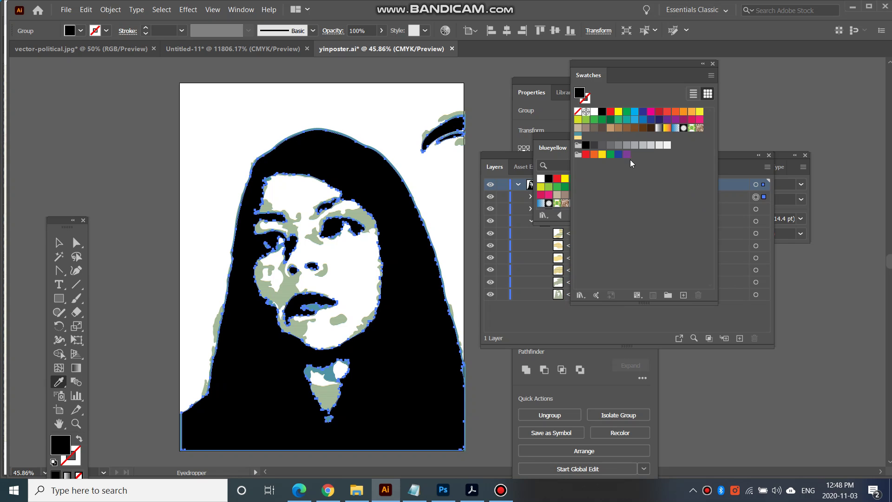
pyautogui.click(586, 155)
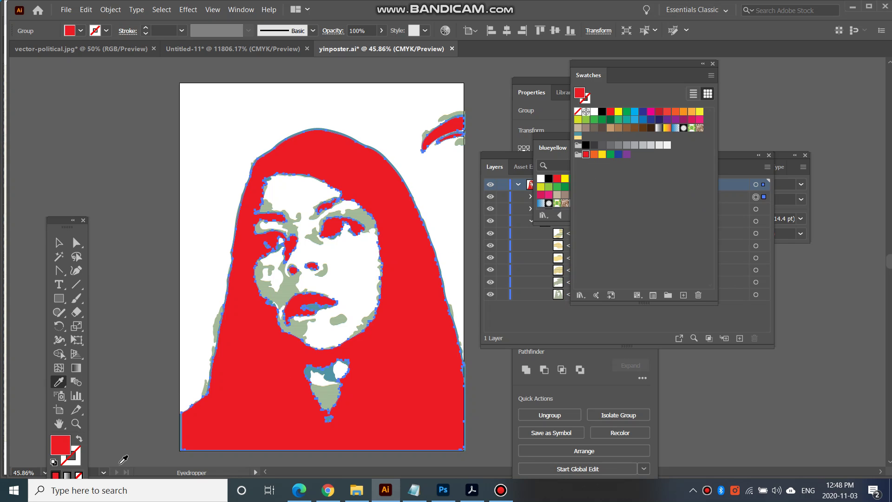
pyautogui.doubleClick(60, 446)
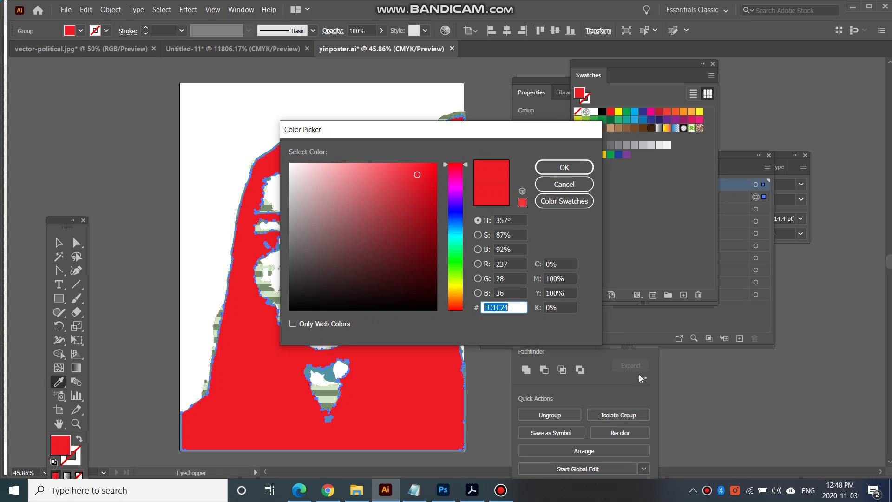
pyautogui.write('F11129')
pyautogui.click(583, 171)
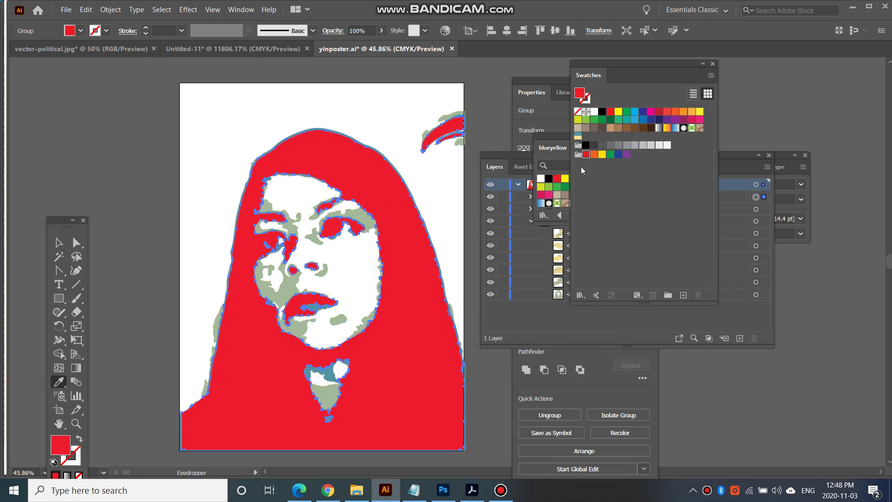
pyautogui.doubleClick(65, 443)
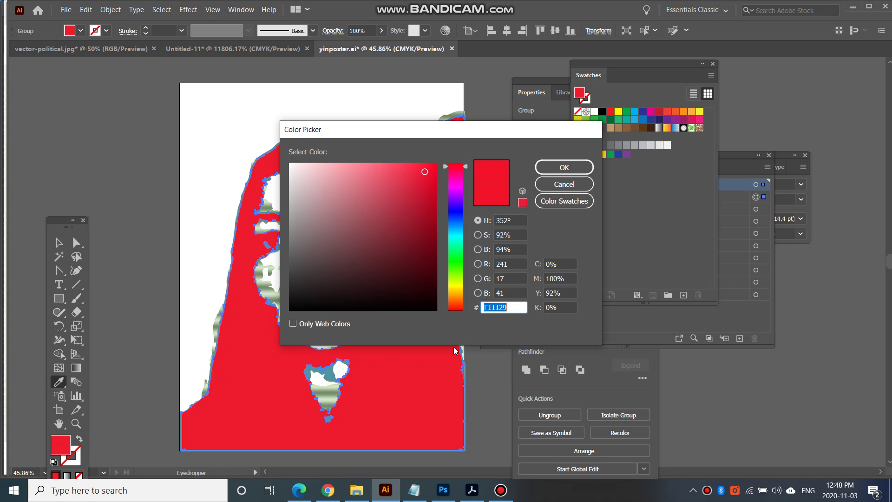
pyautogui.click(581, 168)
# Step: Select only the hood silhouette group and set its fill to red F11129
pyautogui.press('v')
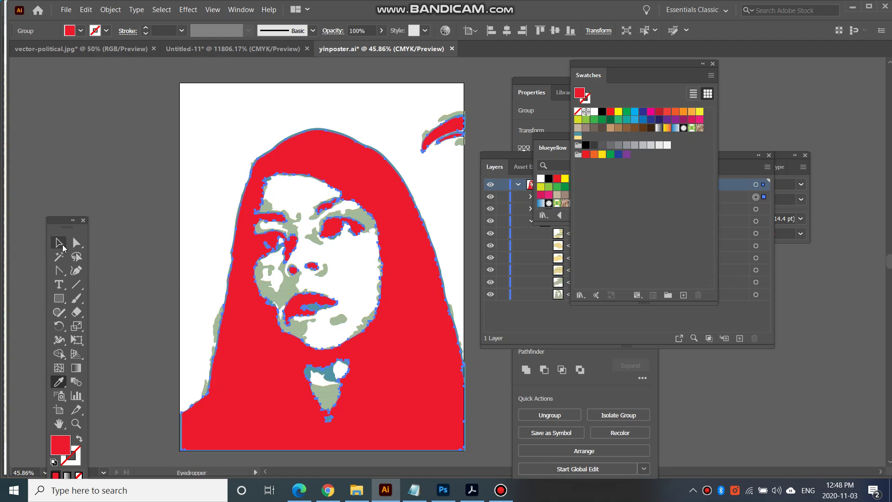
pyautogui.click(218, 337)
pyautogui.click(241, 350)
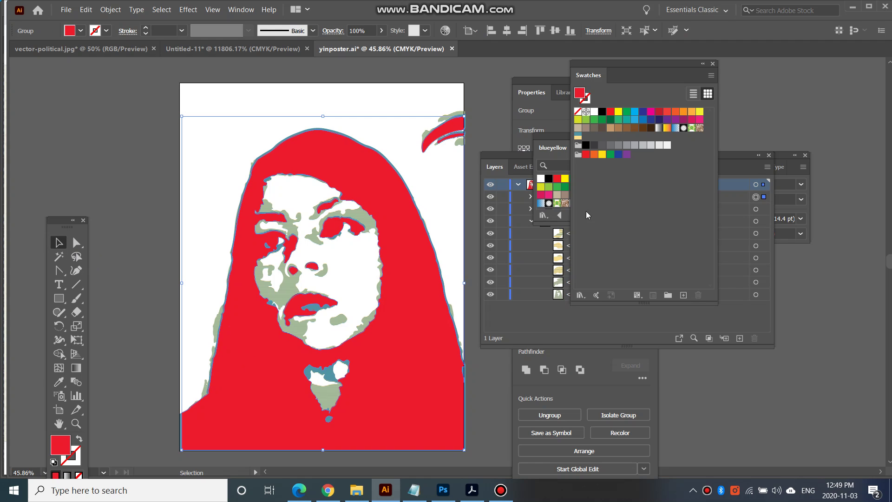
pyautogui.click(610, 155)
pyautogui.doubleClick(62, 450)
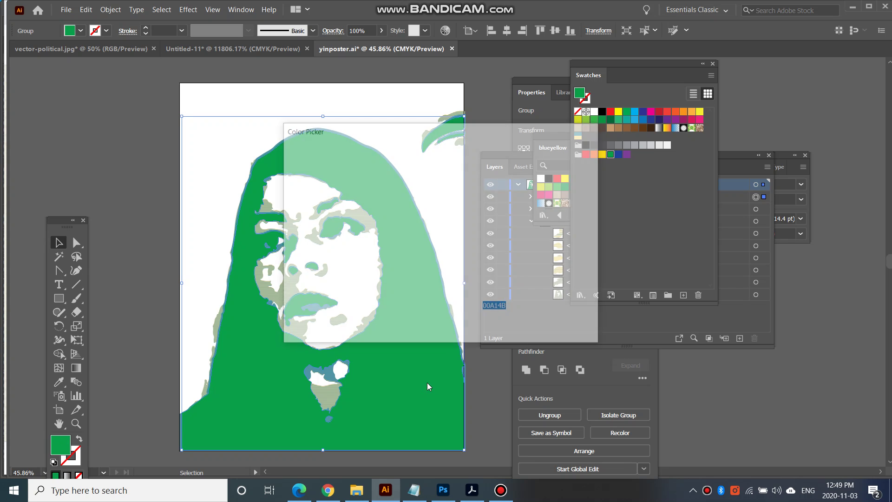
pyautogui.write('F11129')
pyautogui.click(576, 168)
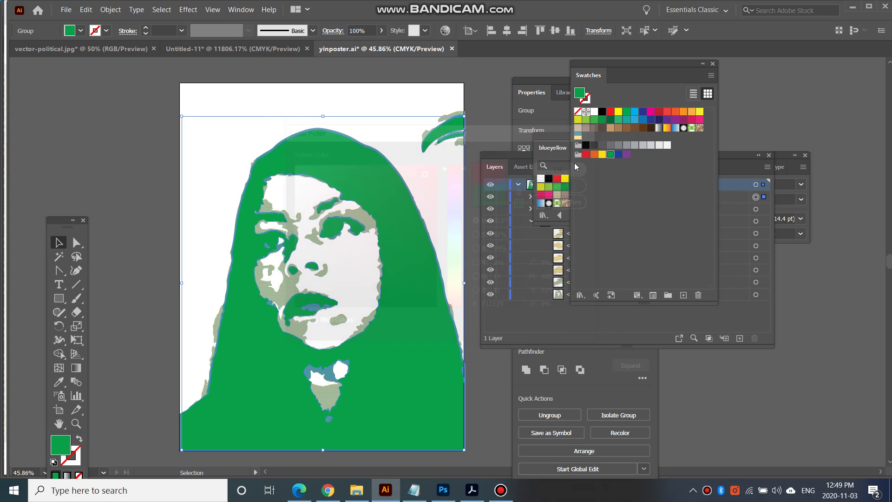
pyautogui.click(124, 244)
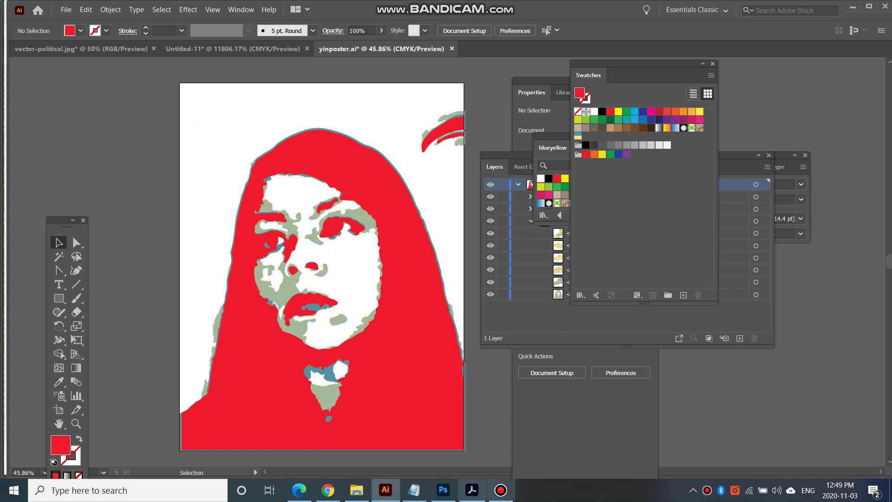
pyautogui.click(501, 490)
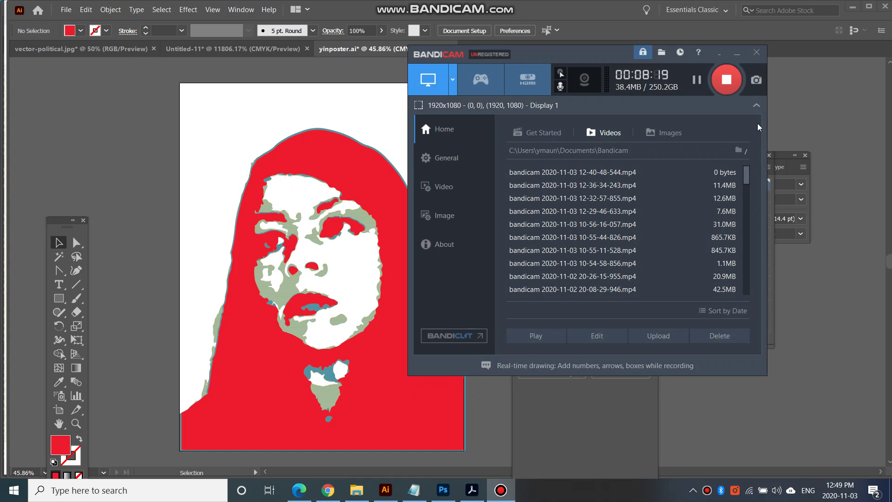
pyautogui.click(719, 53)
pyautogui.click(44, 48)
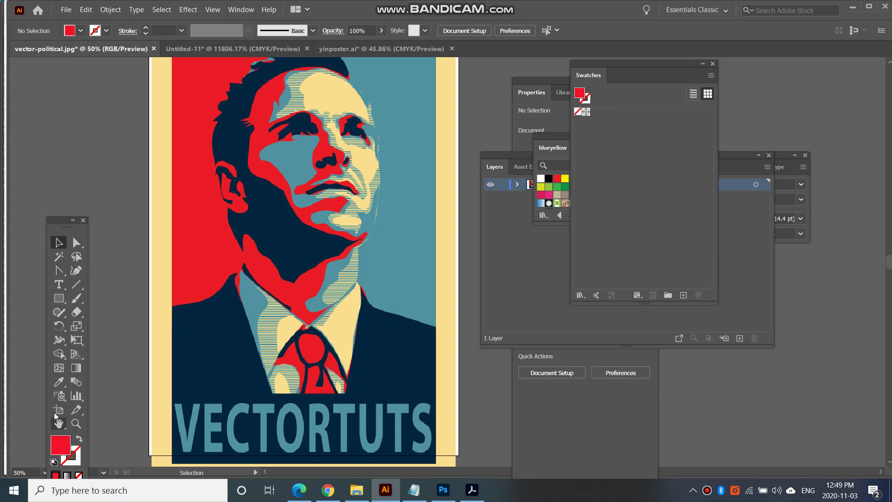
pyautogui.click(59, 381)
pyautogui.click(286, 227)
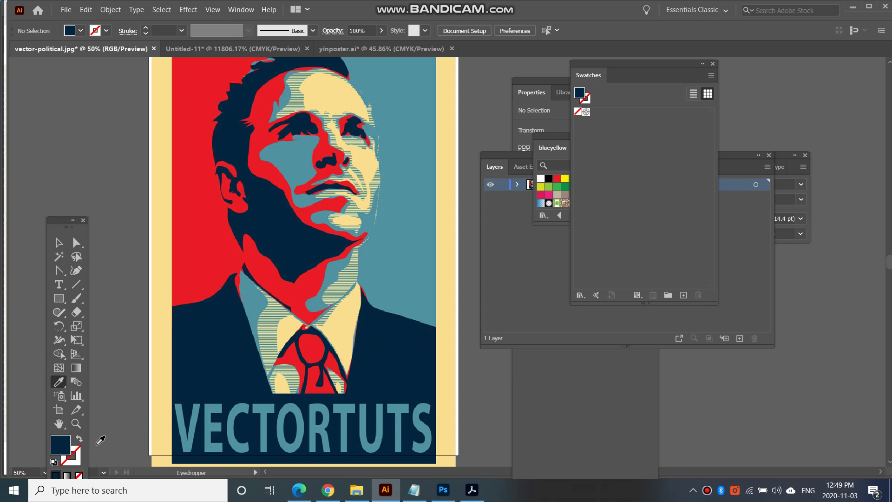
pyautogui.doubleClick(64, 446)
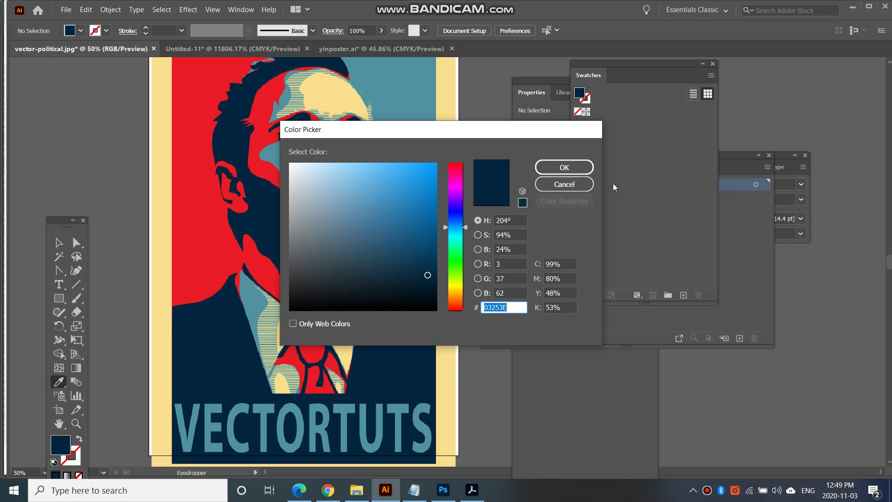
pyautogui.click(564, 184)
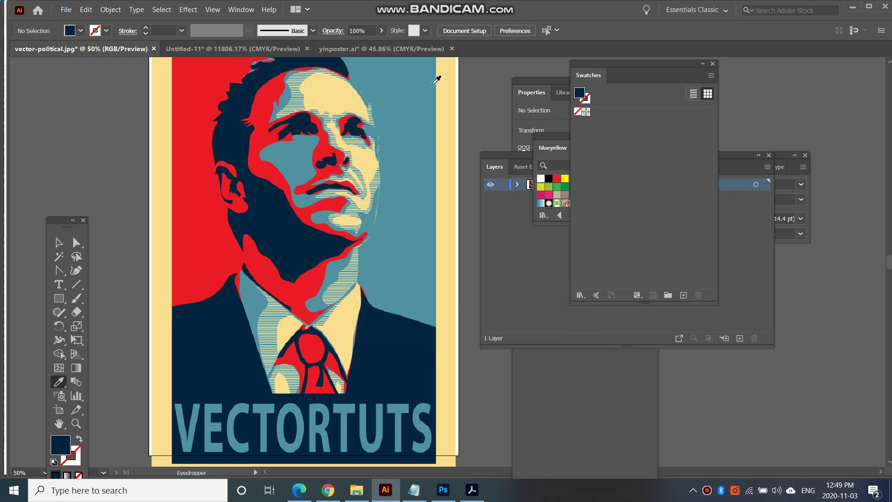
# Step: In yinposter.ai, place the yin_0000_Background copy 4 image
pyautogui.click(346, 51)
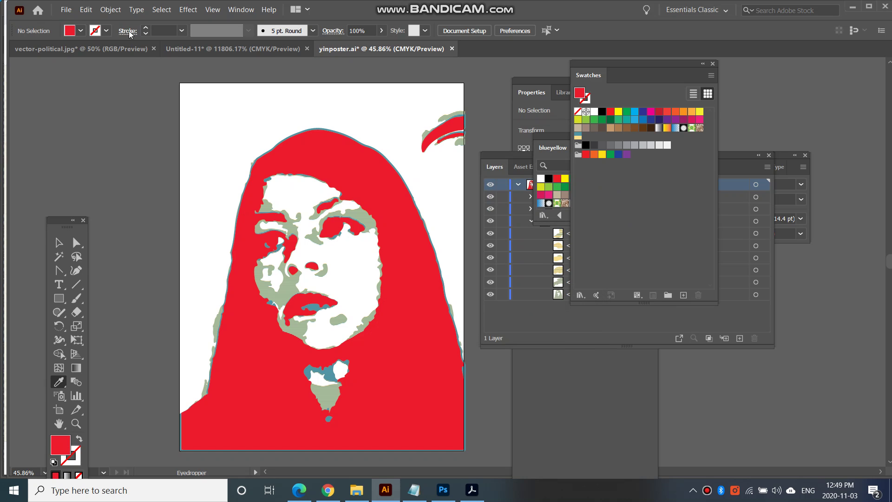
pyautogui.click(65, 11)
pyautogui.click(84, 184)
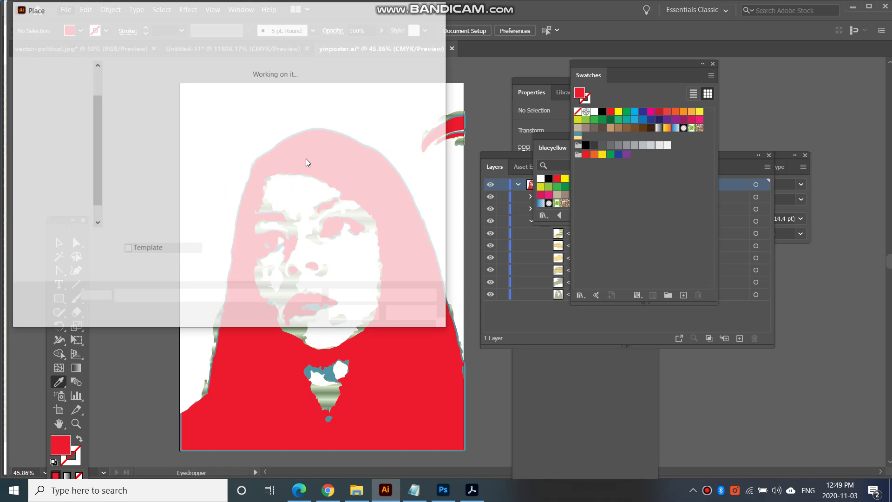
pyautogui.click(285, 116)
pyautogui.click(355, 314)
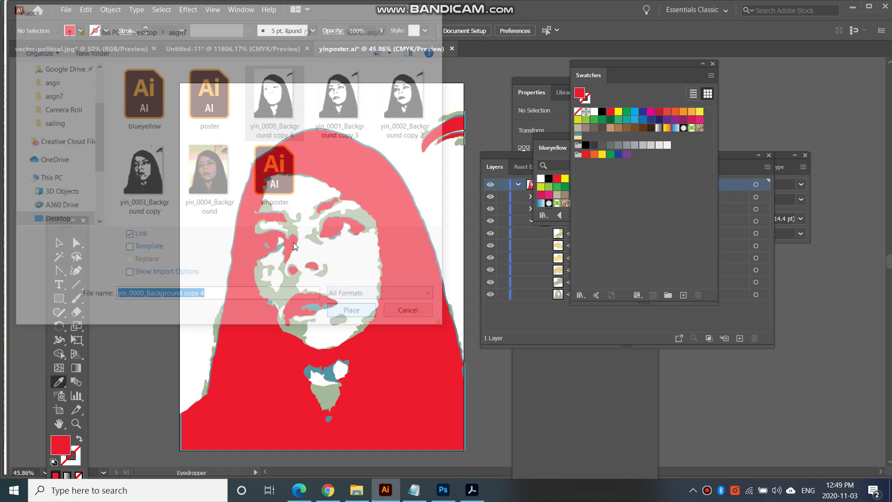
# Step: Size the image across the artboard, nudge it down, then Silhouettes-trace and expand it
pyautogui.moveTo(180, 84); pyautogui.dragTo(464, 444)
pyautogui.press('i')
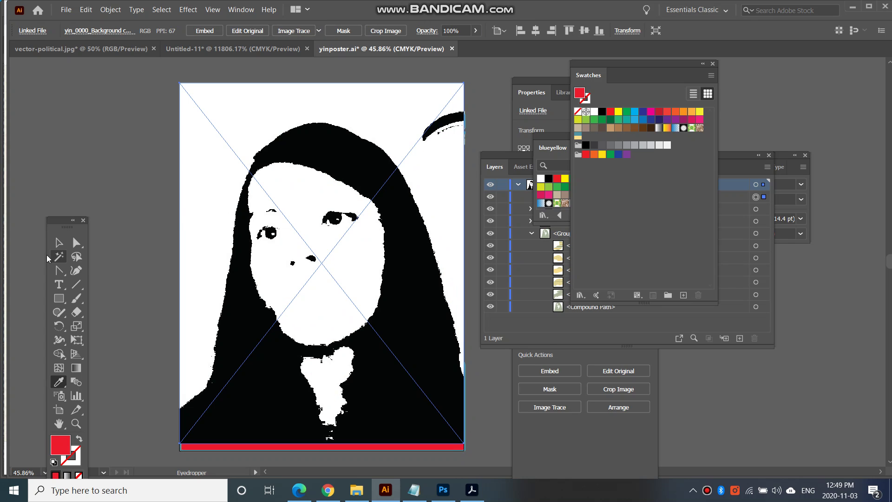
pyautogui.click(59, 242)
pyautogui.moveTo(273, 433); pyautogui.dragTo(274, 441)
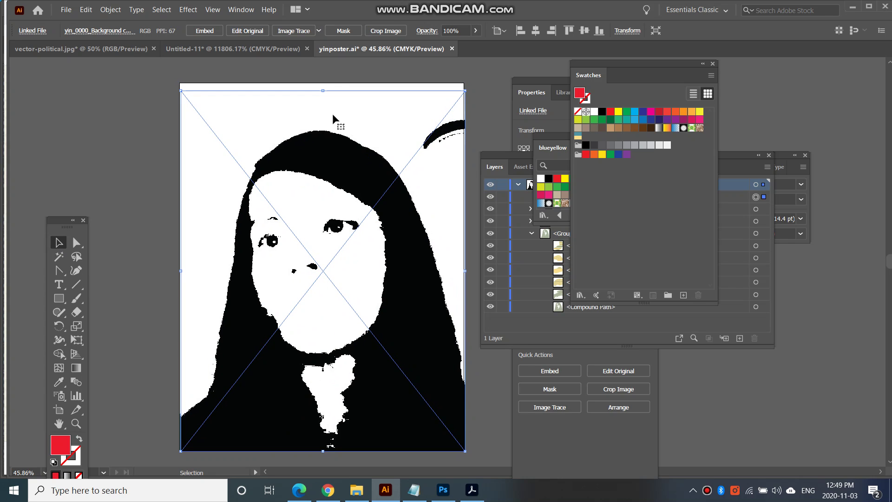
pyautogui.click(319, 30)
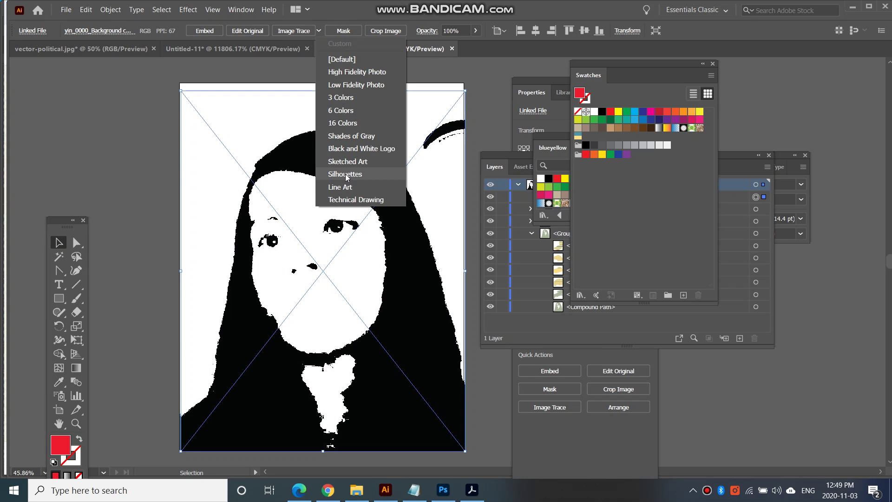
pyautogui.click(347, 174)
pyautogui.click(313, 31)
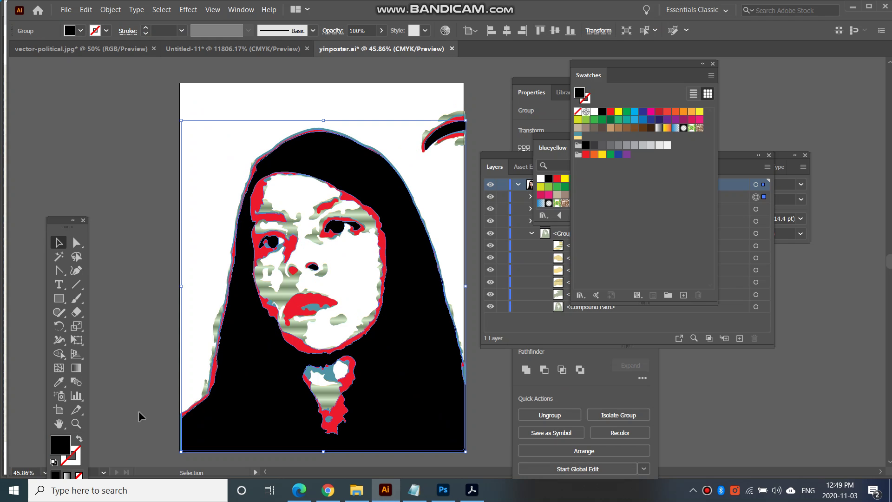
# Step: Set the fourth silhouette's fill to dark navy 03253E, then deselect it
pyautogui.doubleClick(69, 449)
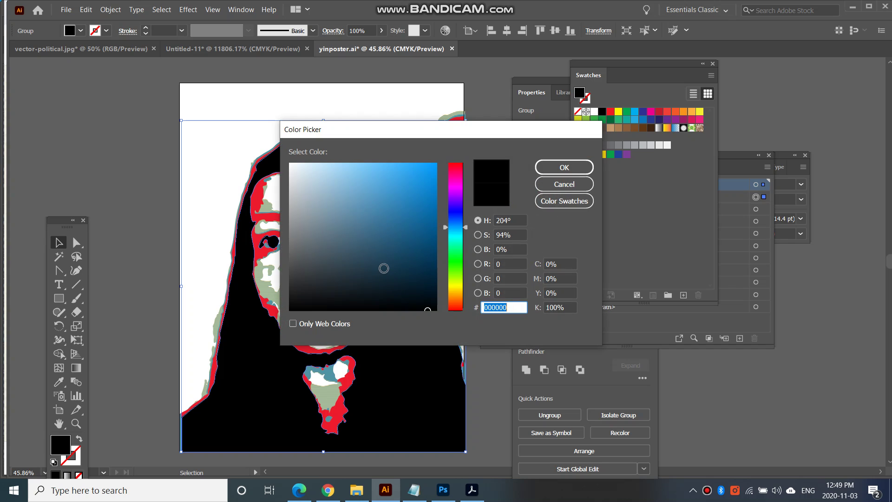
pyautogui.hotkey('ctrl', 'v')
pyautogui.click(564, 168)
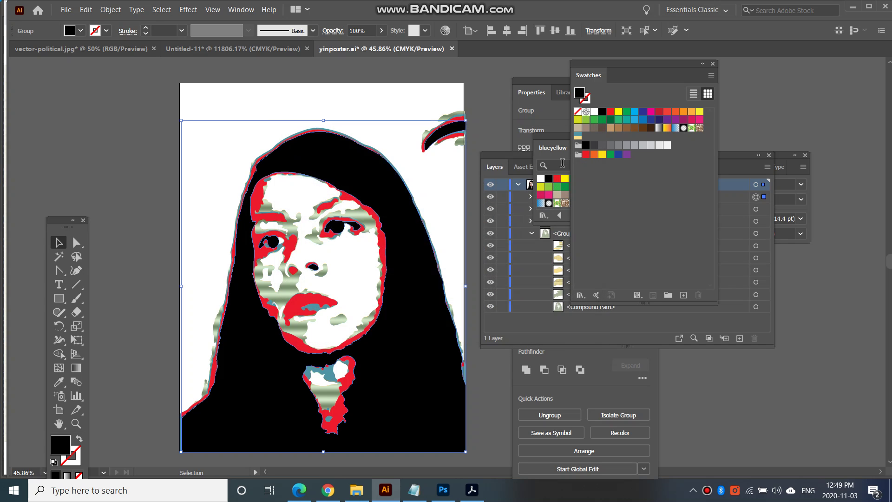
pyautogui.click(616, 157)
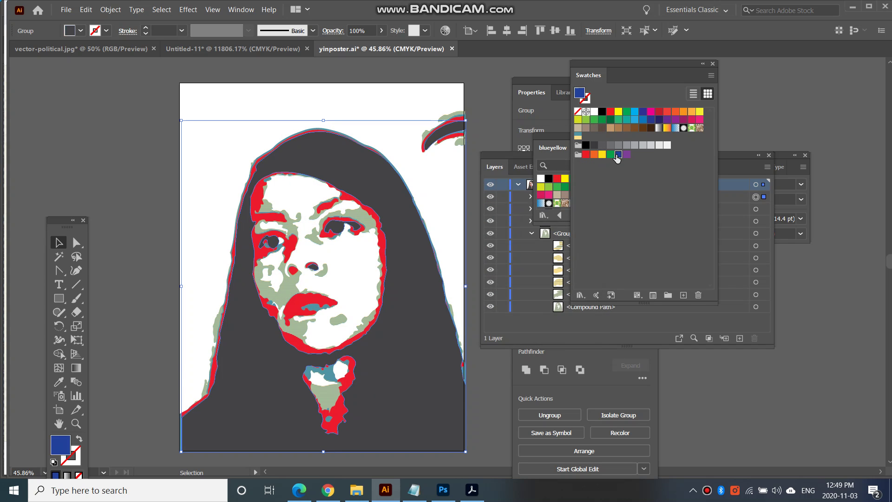
pyautogui.doubleClick(61, 445)
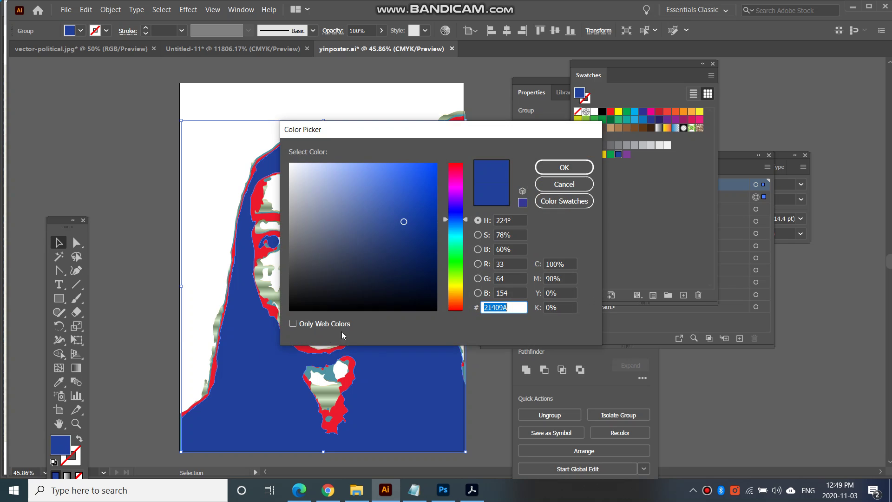
pyautogui.hotkey('ctrl', 'v')
pyautogui.click(584, 164)
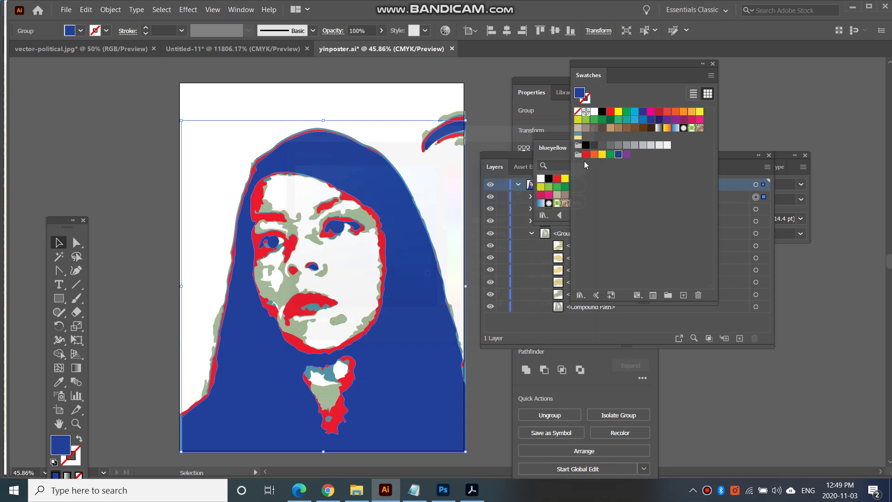
pyautogui.click(180, 255)
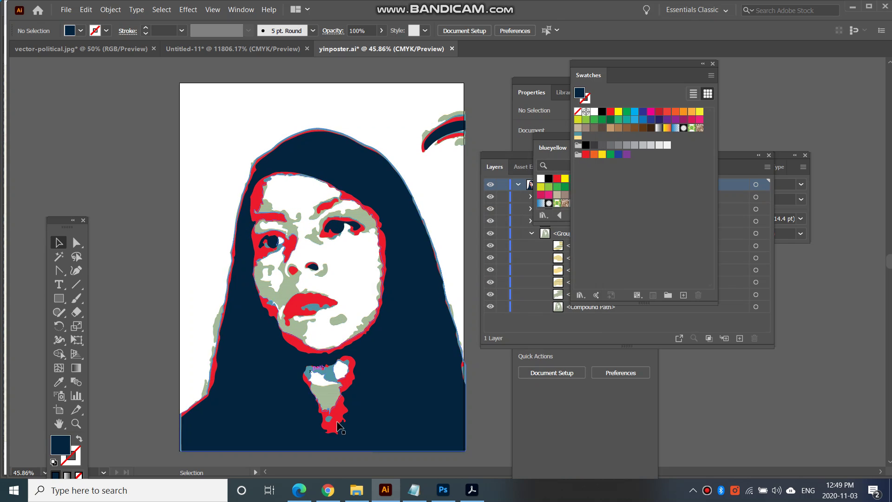
pyautogui.click(707, 490)
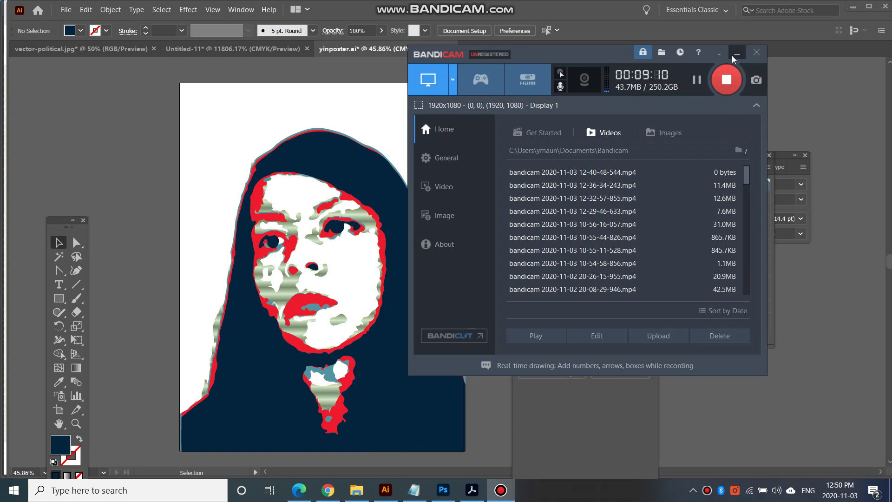
pyautogui.click(737, 54)
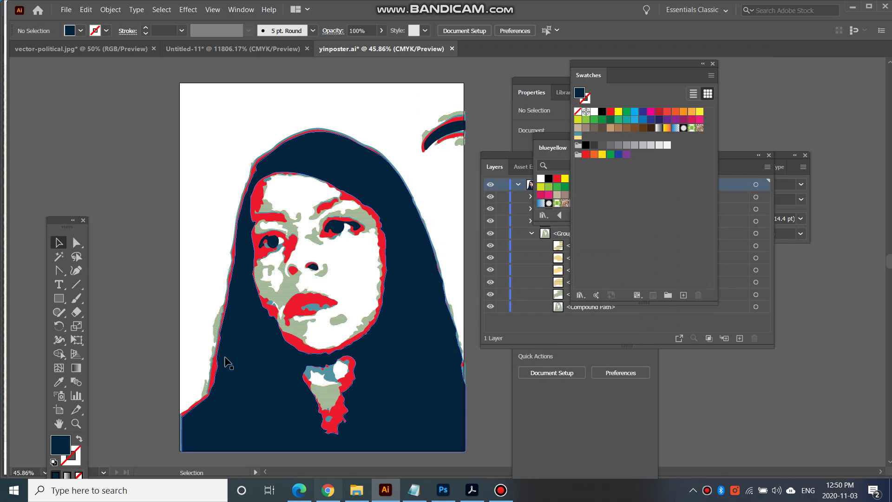